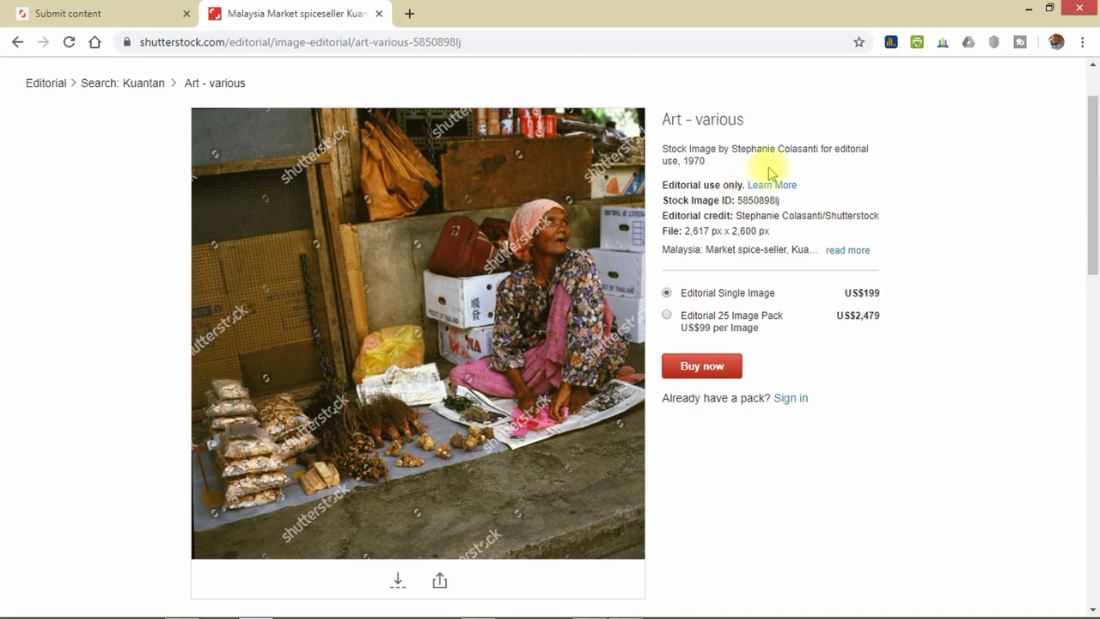
Return to the Kuantan editorial search results and open the Sultan Ahmad Shah Mosque image to view its details.
{"action": "left_click", "coordinate": [17, 41]}
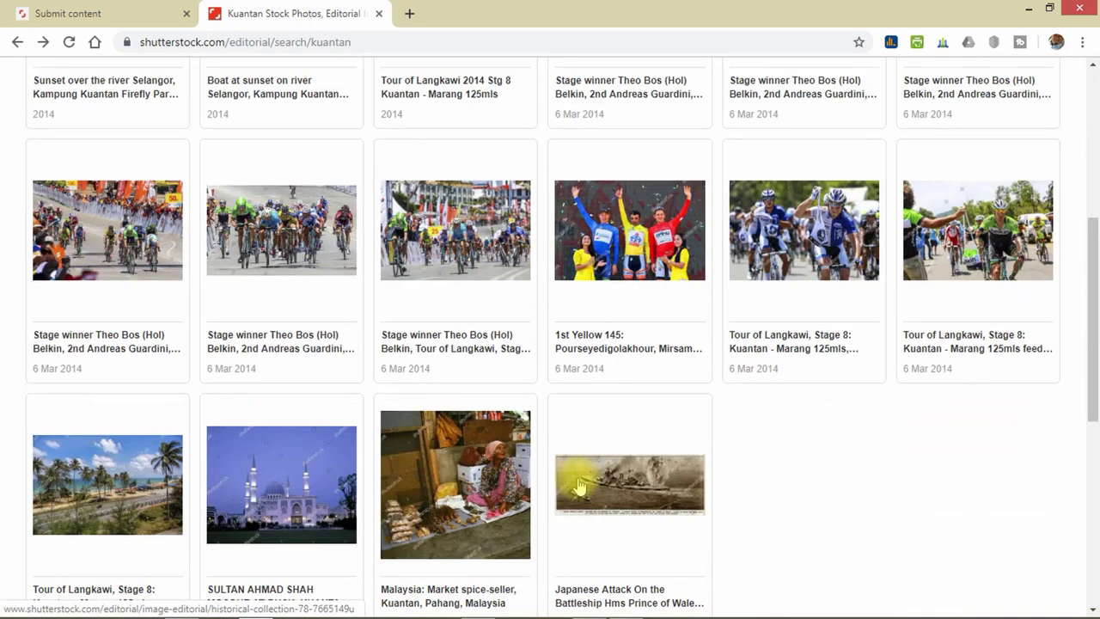
{"action": "left_click", "coordinate": [518, 433]}
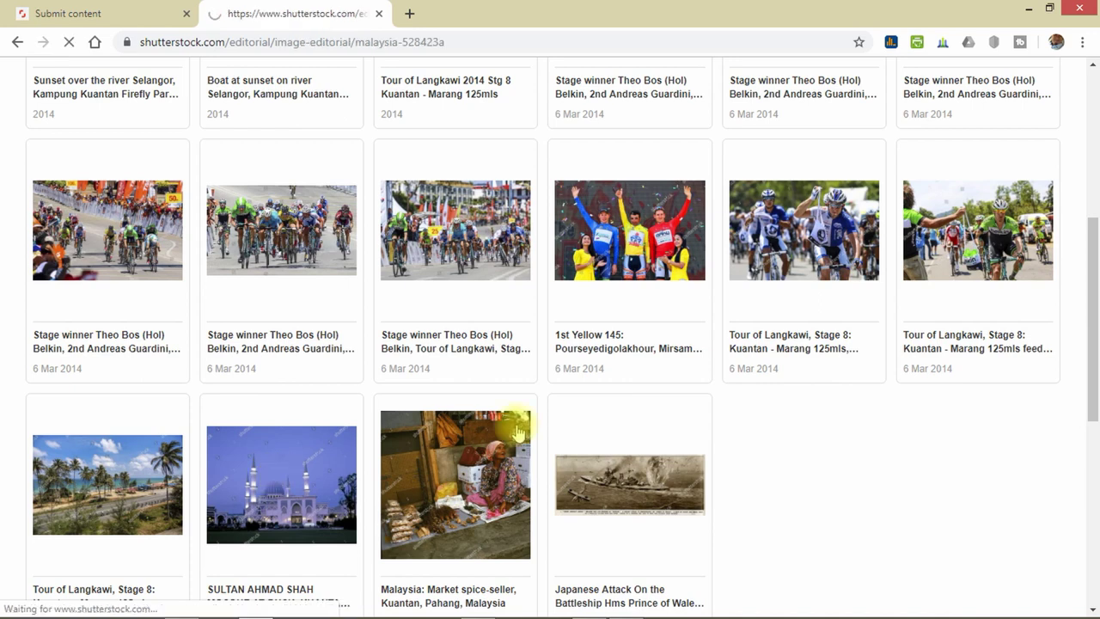
{"action": "scroll", "coordinate": [524, 438], "scroll_direction": "down", "scroll_amount": 2}
{"action": "scroll", "coordinate": [524, 443], "scroll_direction": "up", "scroll_amount": 2}
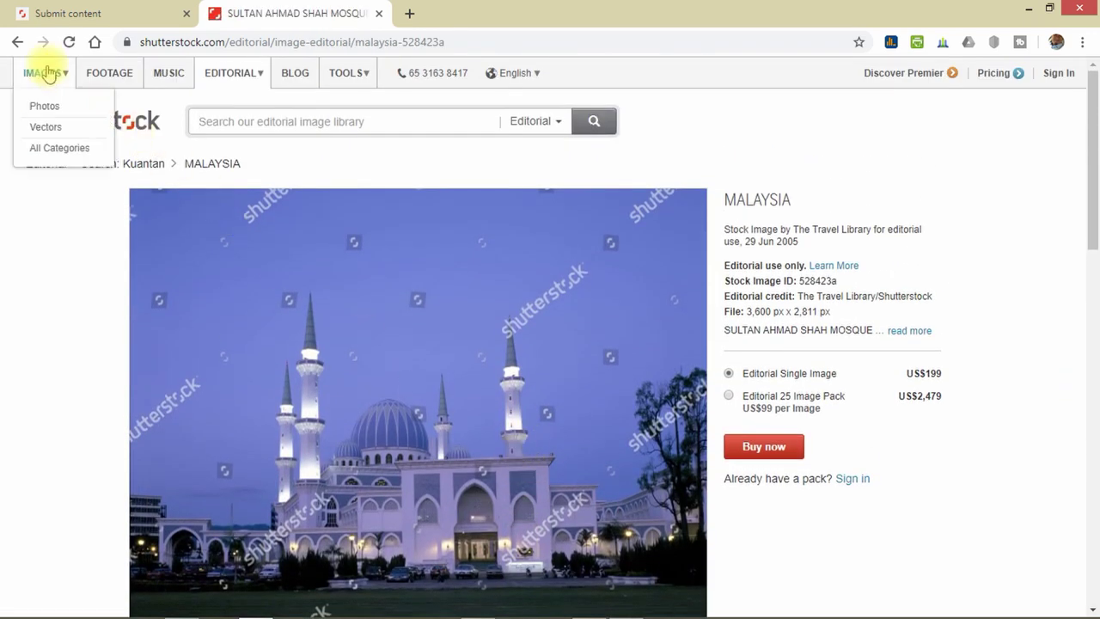
Go back to the Kuantan results and examine the Tour of Langkawi Stage 8 feed zone cycling image and its editorial details.
{"action": "left_click", "coordinate": [18, 41]}
{"action": "scroll", "coordinate": [624, 430], "scroll_direction": "down", "scroll_amount": 4}
{"action": "left_click", "coordinate": [986, 316]}
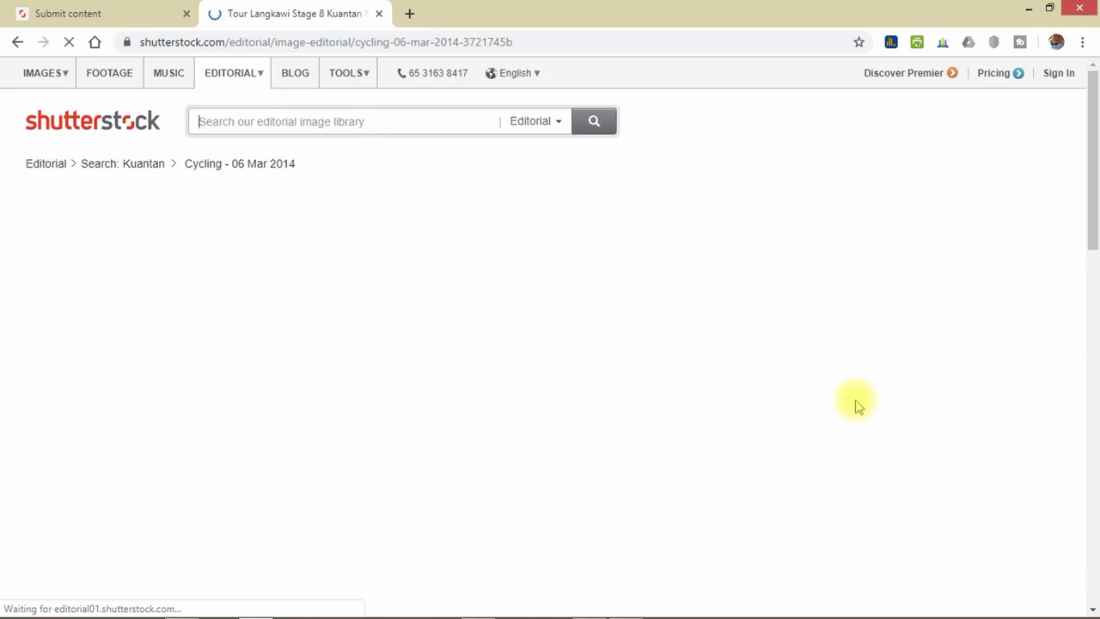
{"action": "scroll", "coordinate": [612, 433], "scroll_direction": "down", "scroll_amount": 3}
{"action": "scroll", "coordinate": [612, 439], "scroll_direction": "up", "scroll_amount": 2}
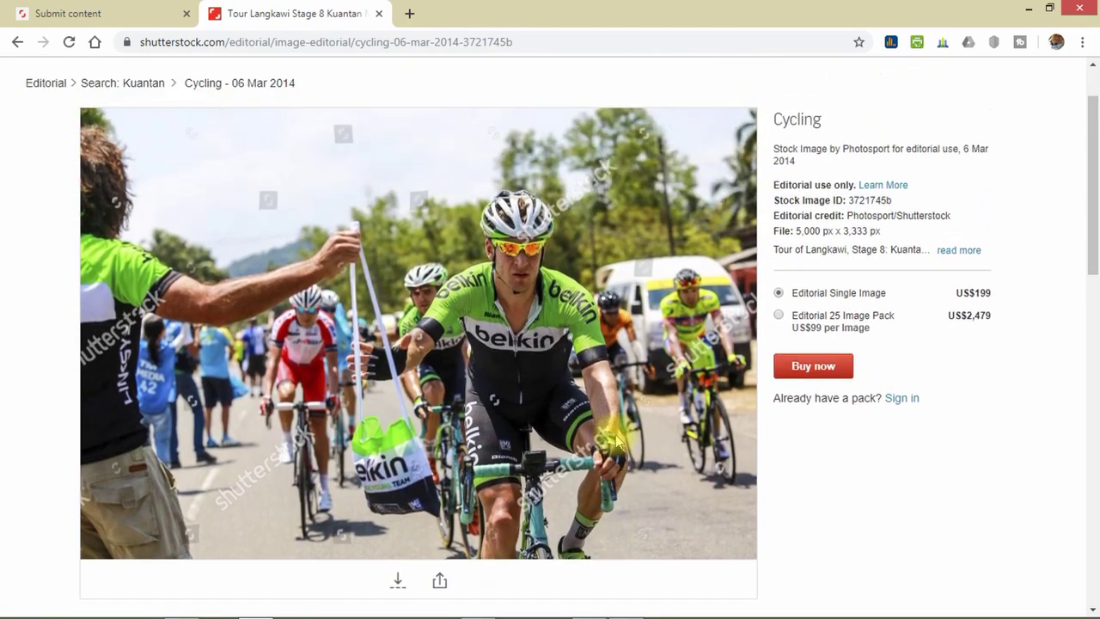
{"action": "scroll", "coordinate": [615, 442], "scroll_direction": "up", "scroll_amount": 2}
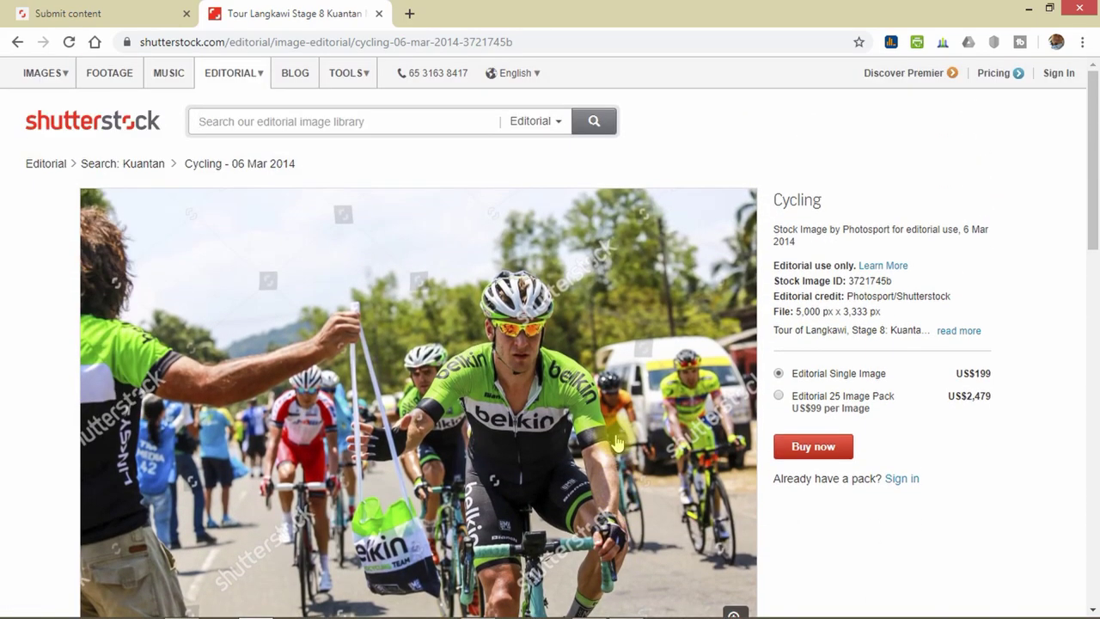
{"action": "scroll", "coordinate": [616, 442], "scroll_direction": "down", "scroll_amount": 3}
{"action": "scroll", "coordinate": [613, 438], "scroll_direction": "up", "scroll_amount": 2}
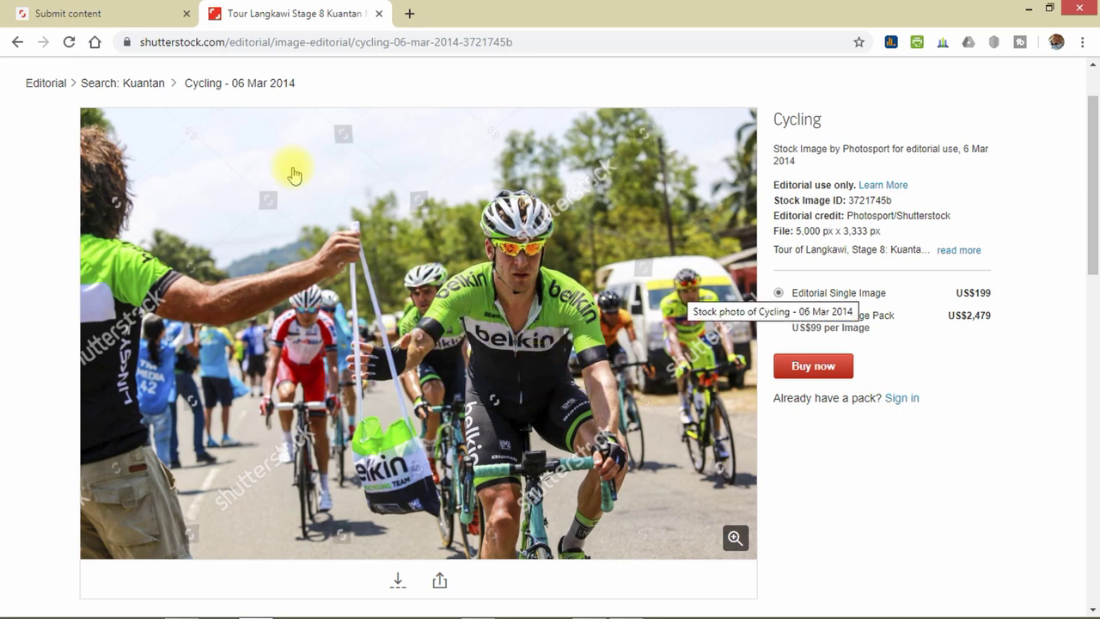
Switch to the Submit content page and read the notice about the unapproved submission.
{"action": "key", "text": "ctrl+shift+Tab"}
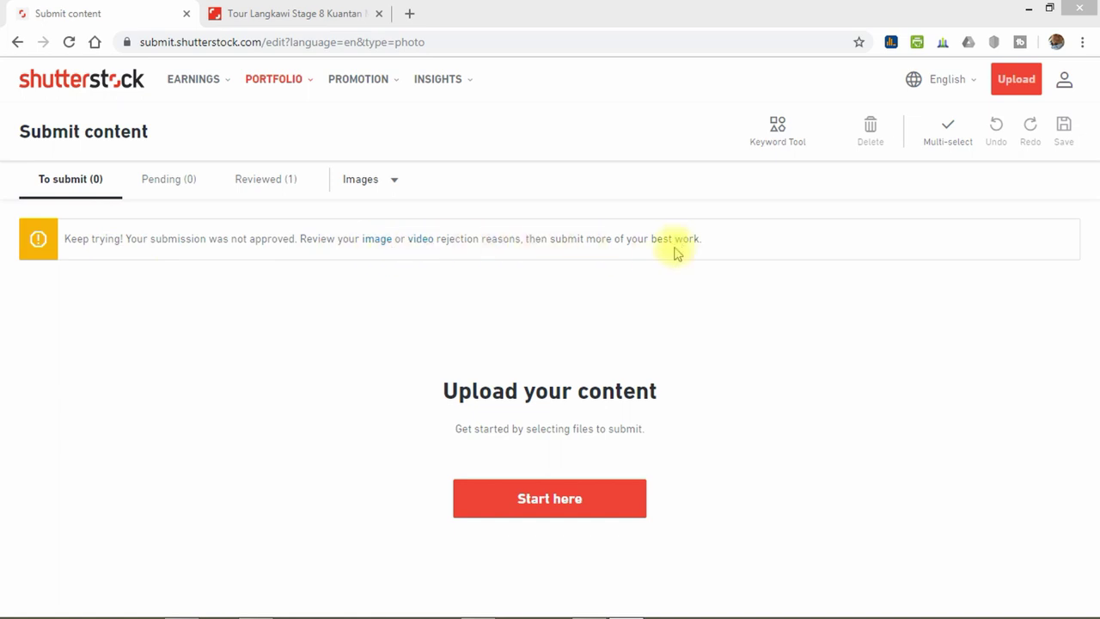
{"action": "left_click_drag", "start_coordinate": [715, 251], "coordinate": [72, 243]}
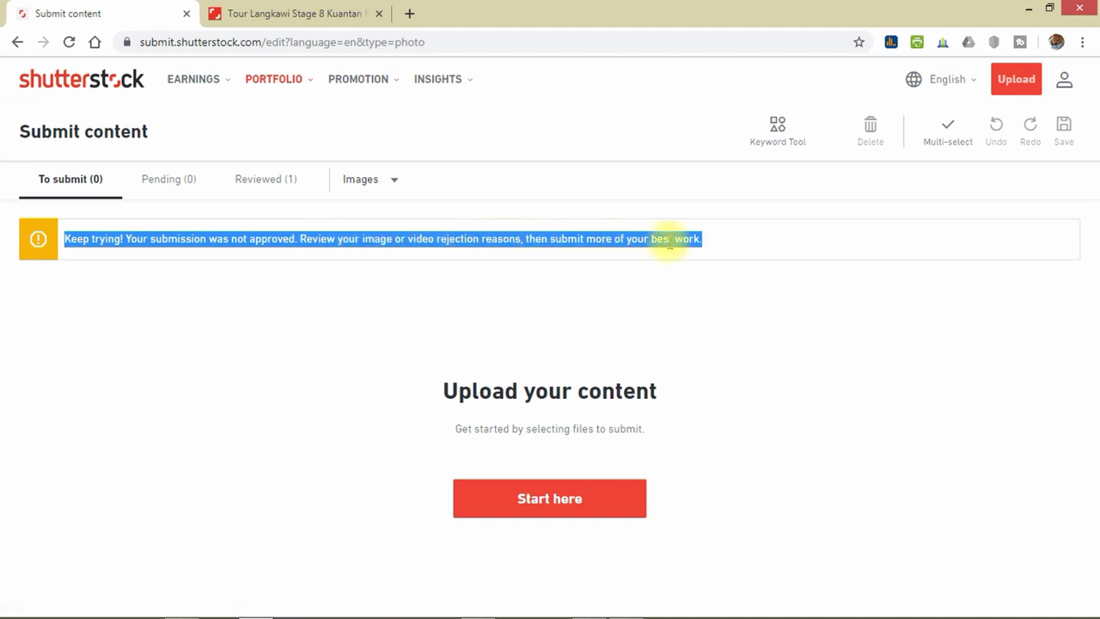
{"action": "left_click", "coordinate": [732, 254]}
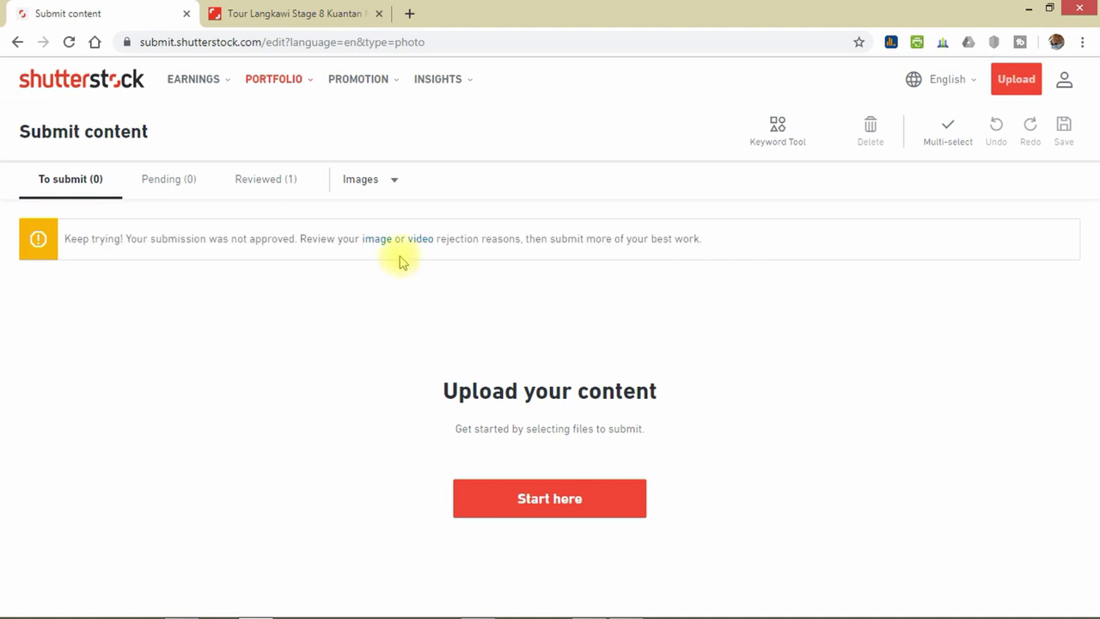
{"action": "left_click_drag", "start_coordinate": [184, 240], "coordinate": [644, 237]}
{"action": "left_click", "coordinate": [707, 238]}
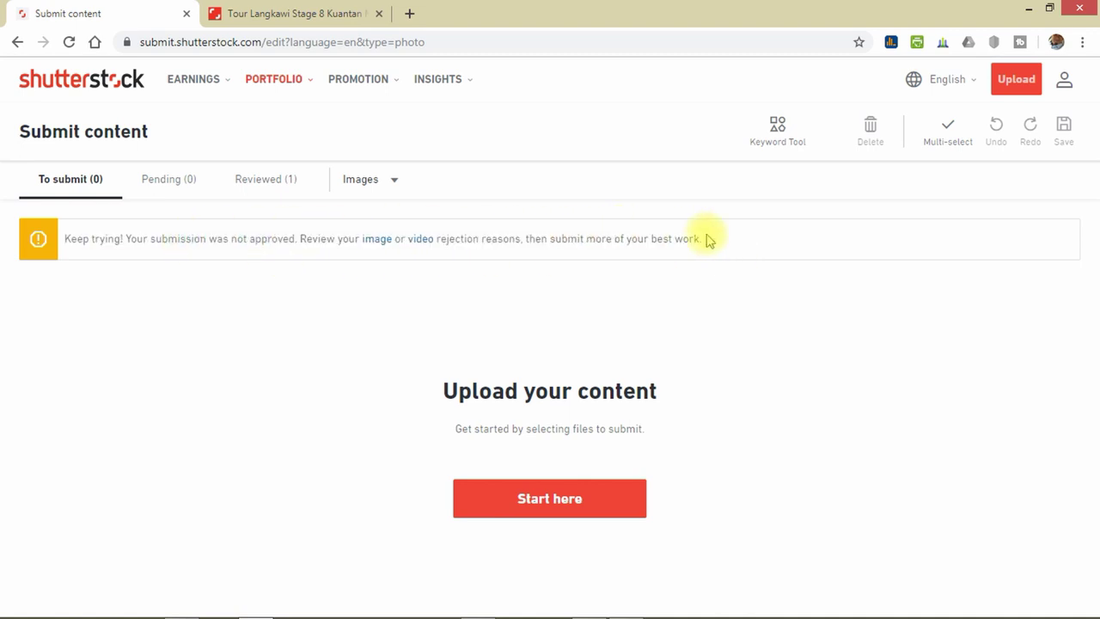
{"action": "left_click_drag", "start_coordinate": [731, 238], "coordinate": [72, 234]}
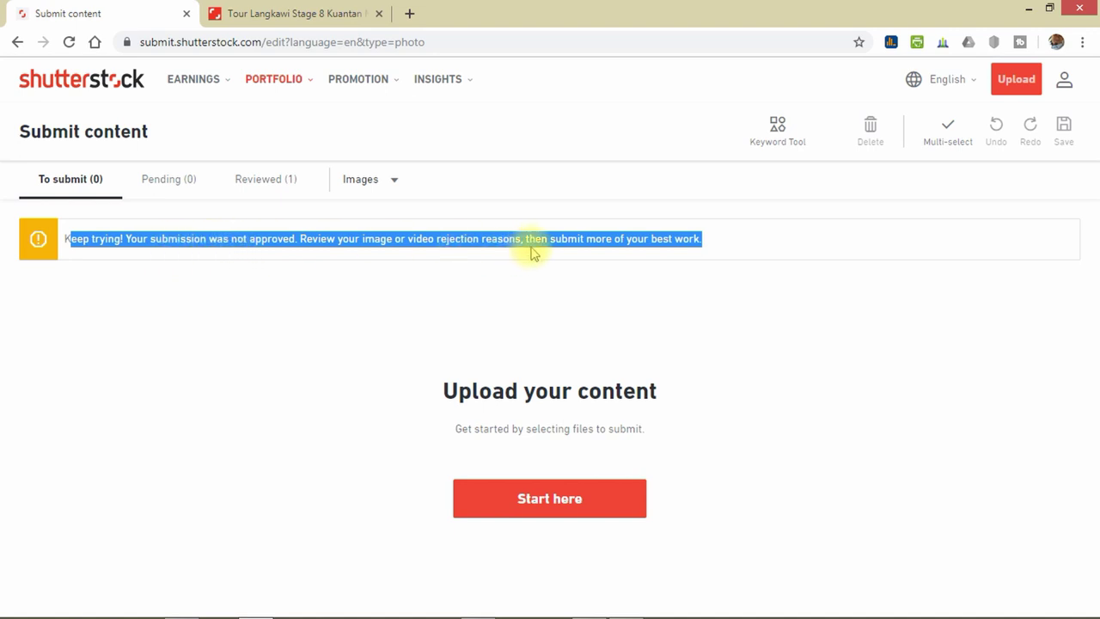
{"action": "left_click", "coordinate": [545, 268]}
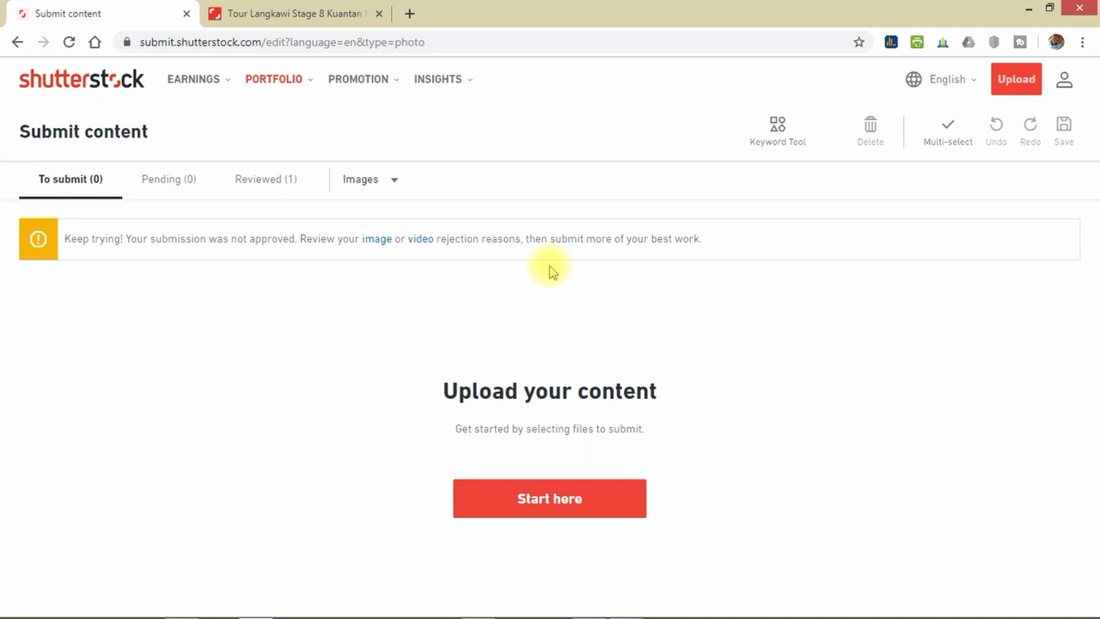
Check the rejection reason of the reviewed airplane photo and return to the items to submit.
{"action": "left_click", "coordinate": [275, 183]}
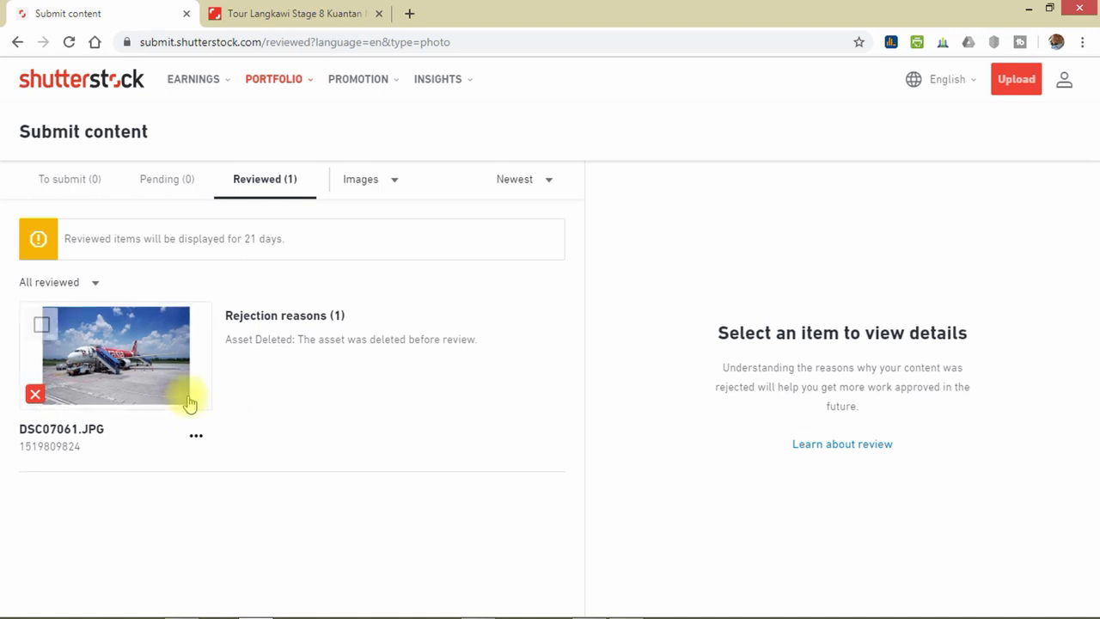
{"action": "mouse_move", "coordinate": [147, 393]}
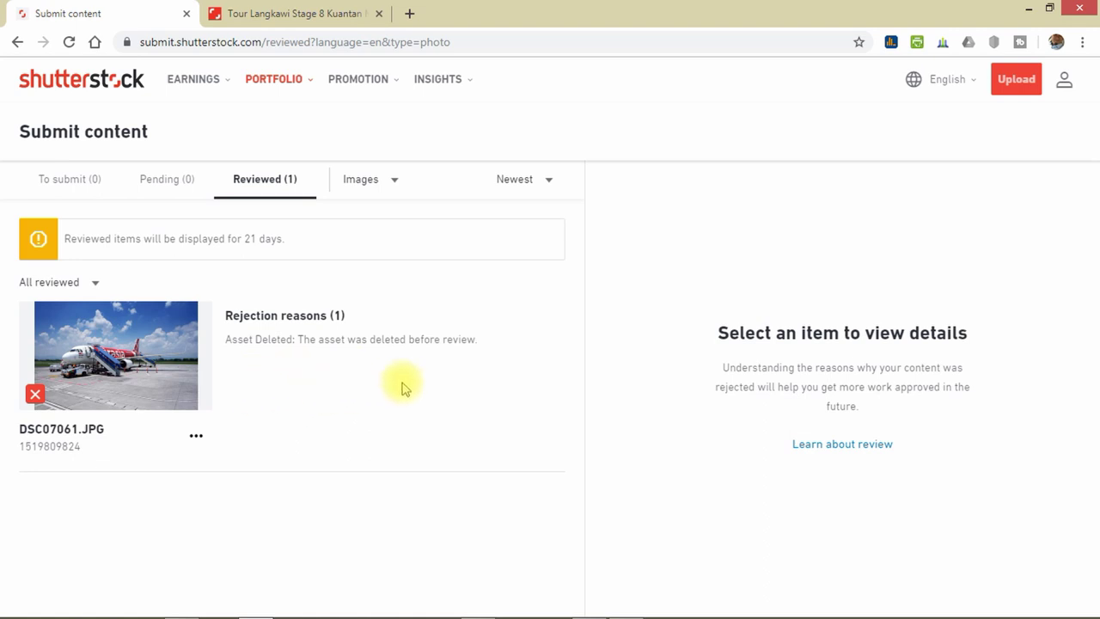
{"action": "left_click", "coordinate": [83, 188]}
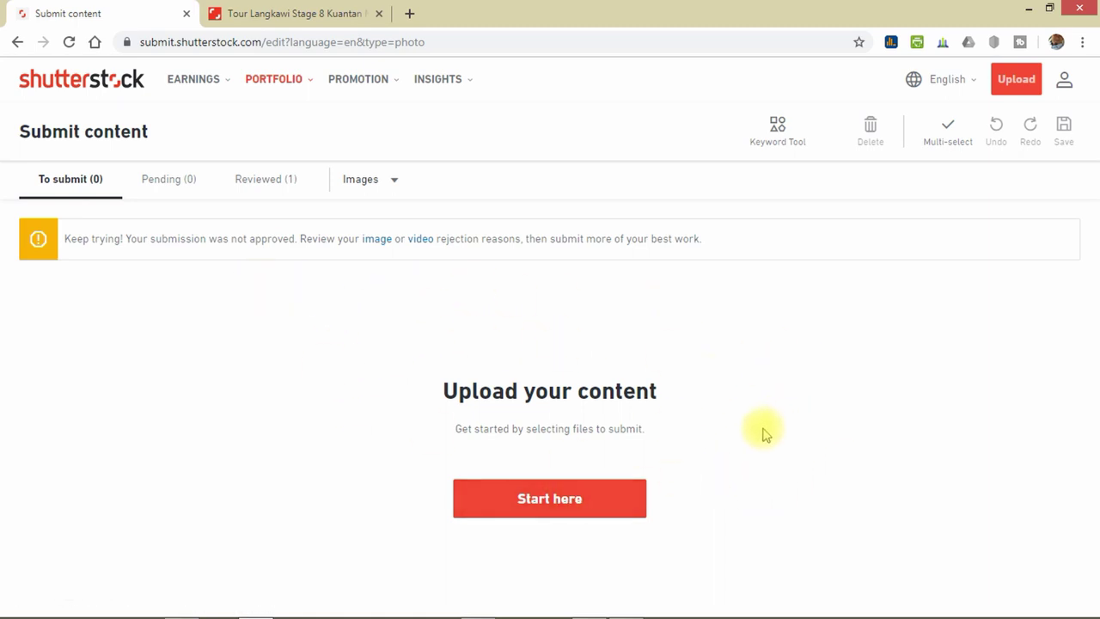
Upload the photo DSC07061 from the EDITORIAL folder as new content and continue to its submission page.
{"action": "left_click", "coordinate": [575, 508]}
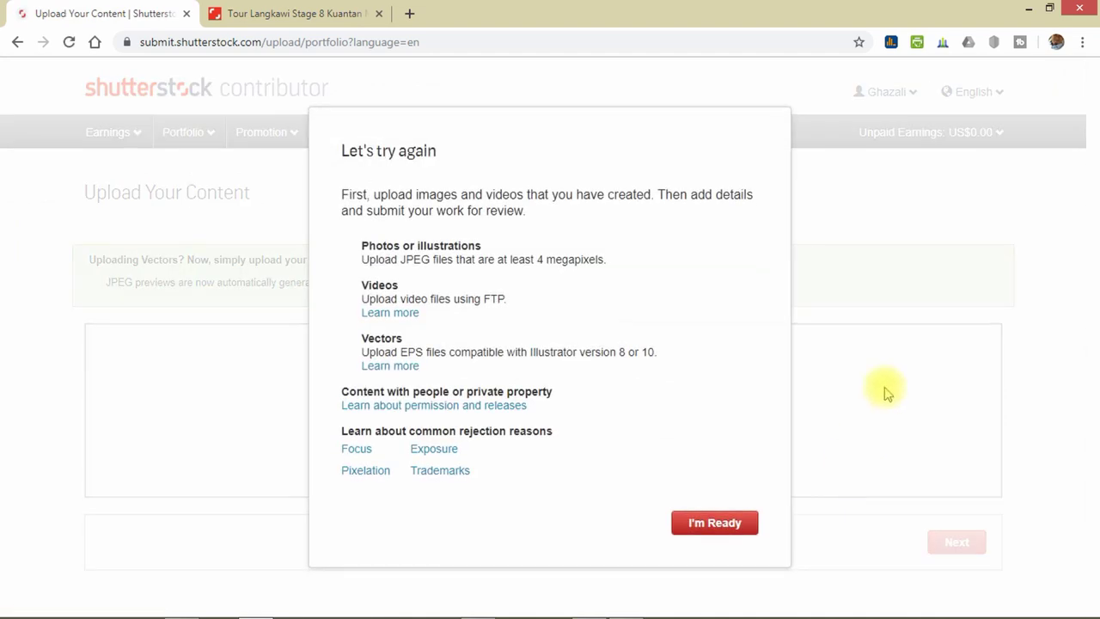
{"action": "left_click", "coordinate": [741, 524]}
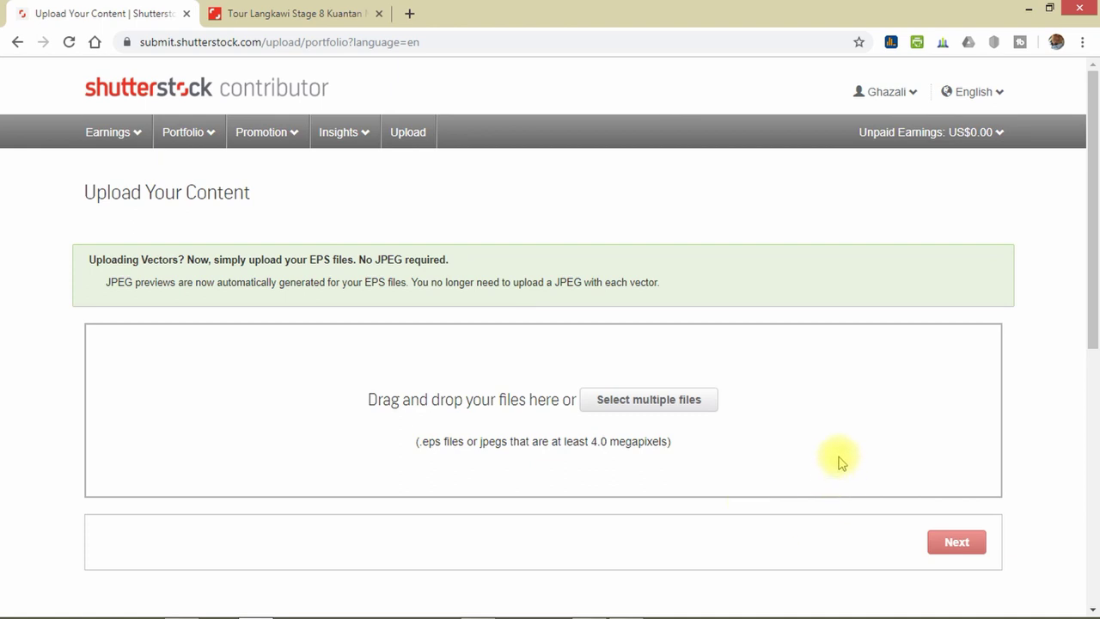
{"action": "left_click", "coordinate": [665, 409]}
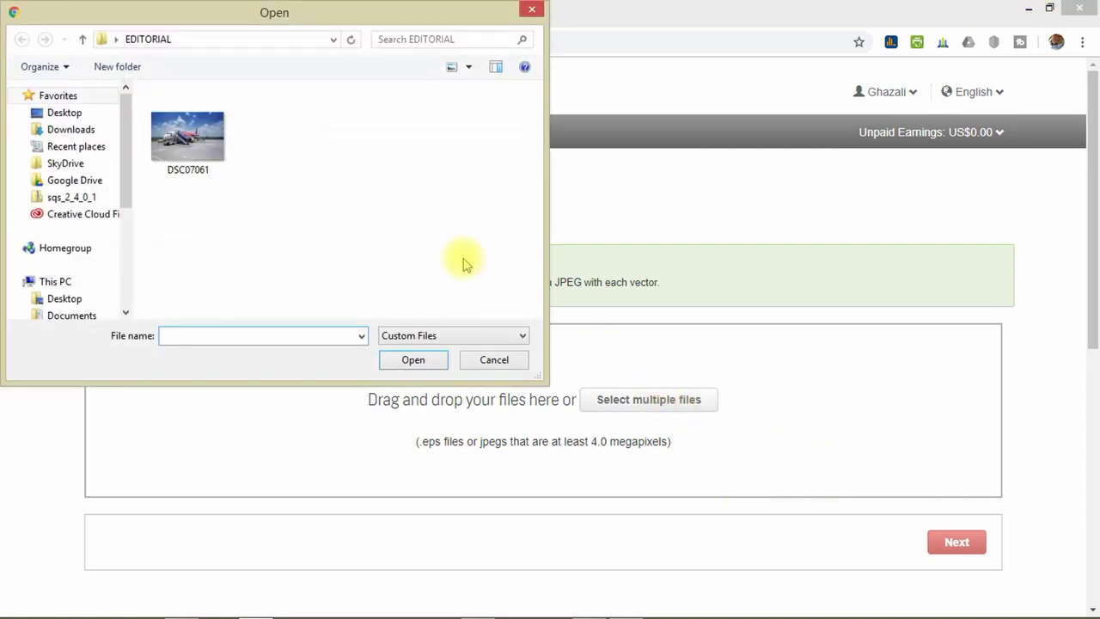
{"action": "left_click", "coordinate": [186, 148]}
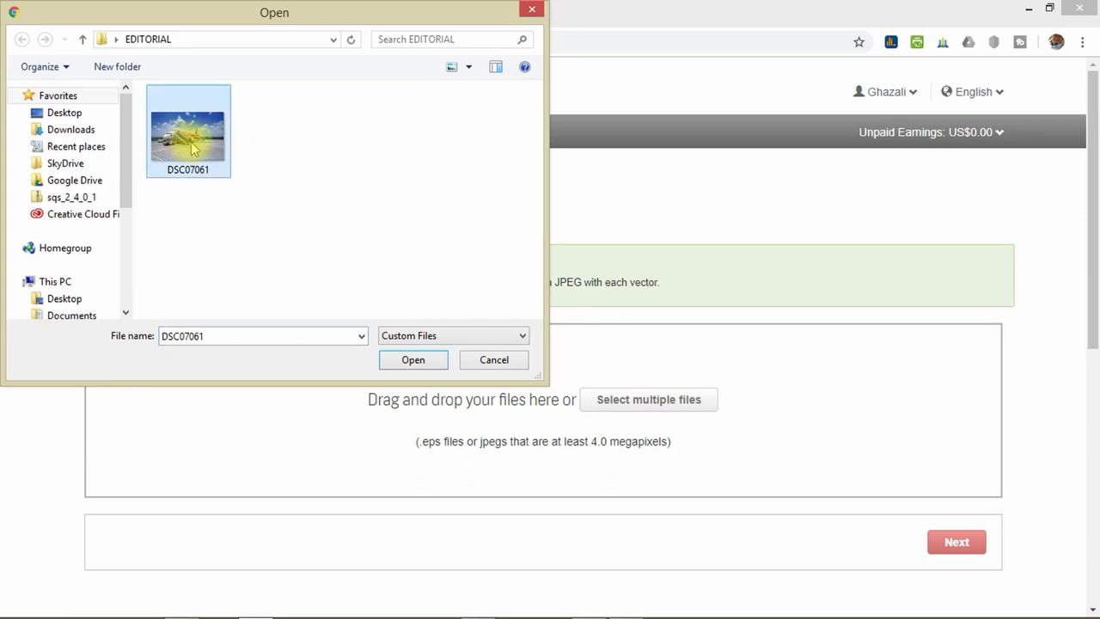
{"action": "left_click", "coordinate": [431, 367]}
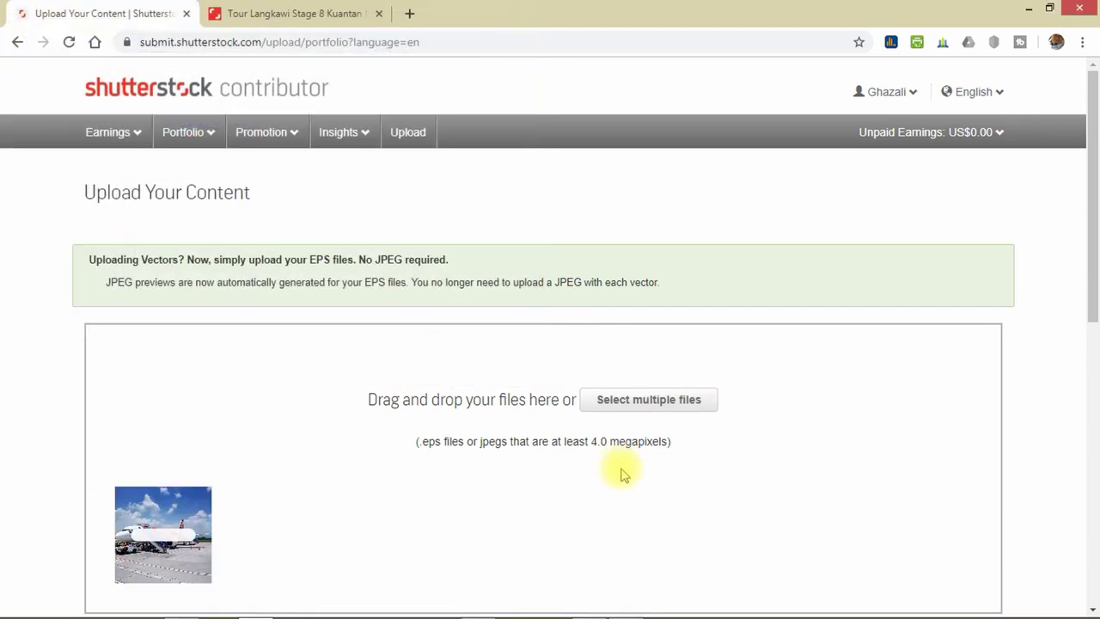
{"action": "scroll", "coordinate": [622, 505], "scroll_direction": "down", "scroll_amount": 2}
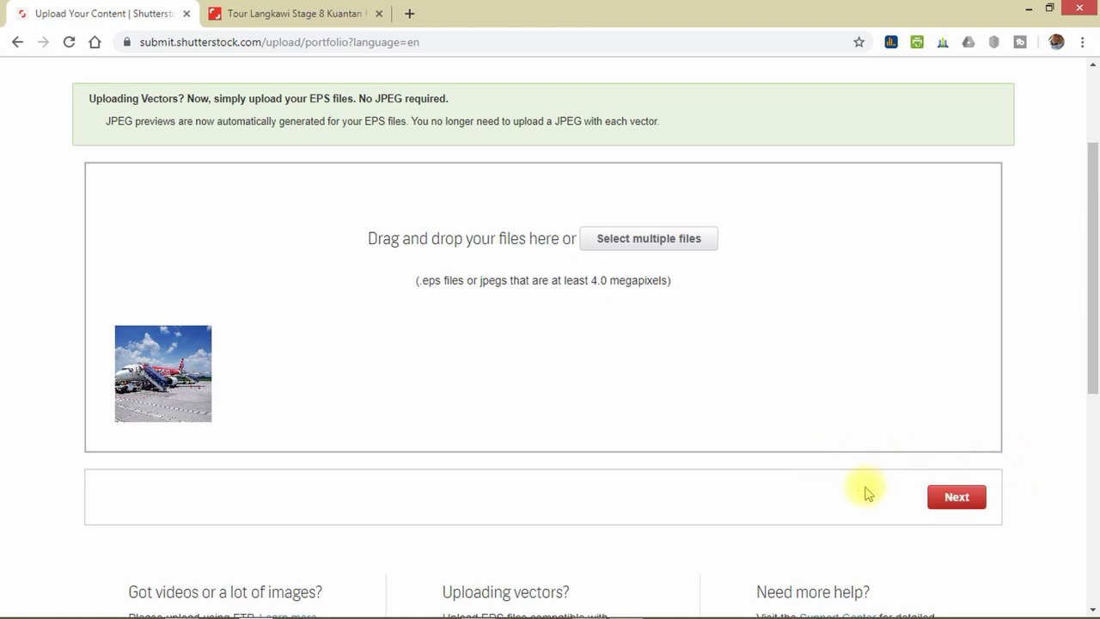
{"action": "left_click", "coordinate": [964, 502]}
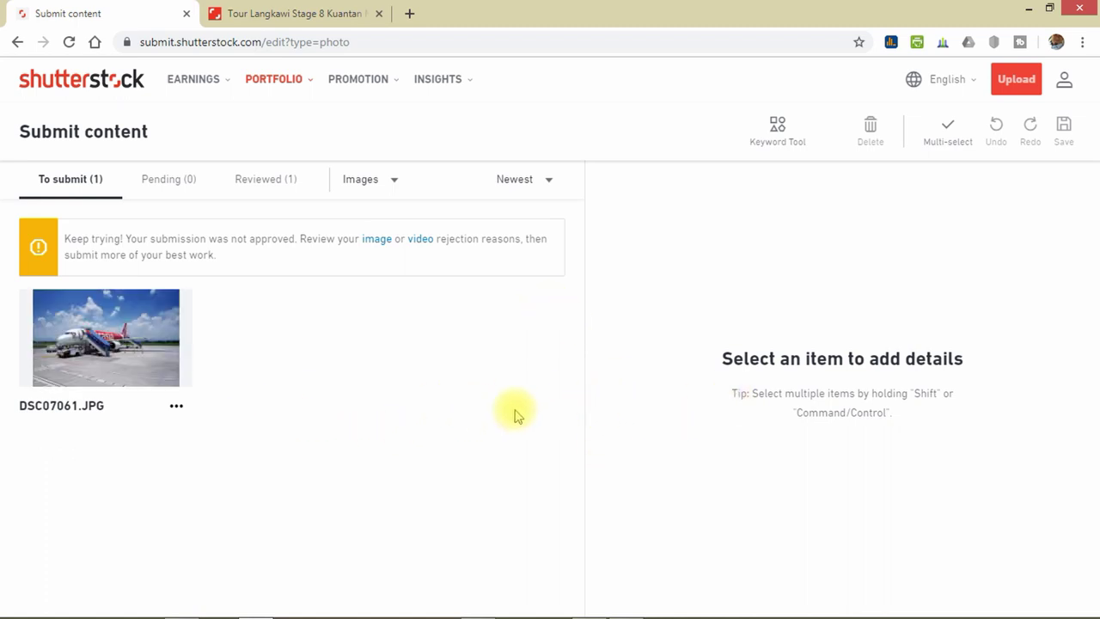
Set the usage of the uploaded DSC07061.JPG to Editorial and review the required description format.
{"action": "left_click", "coordinate": [109, 344]}
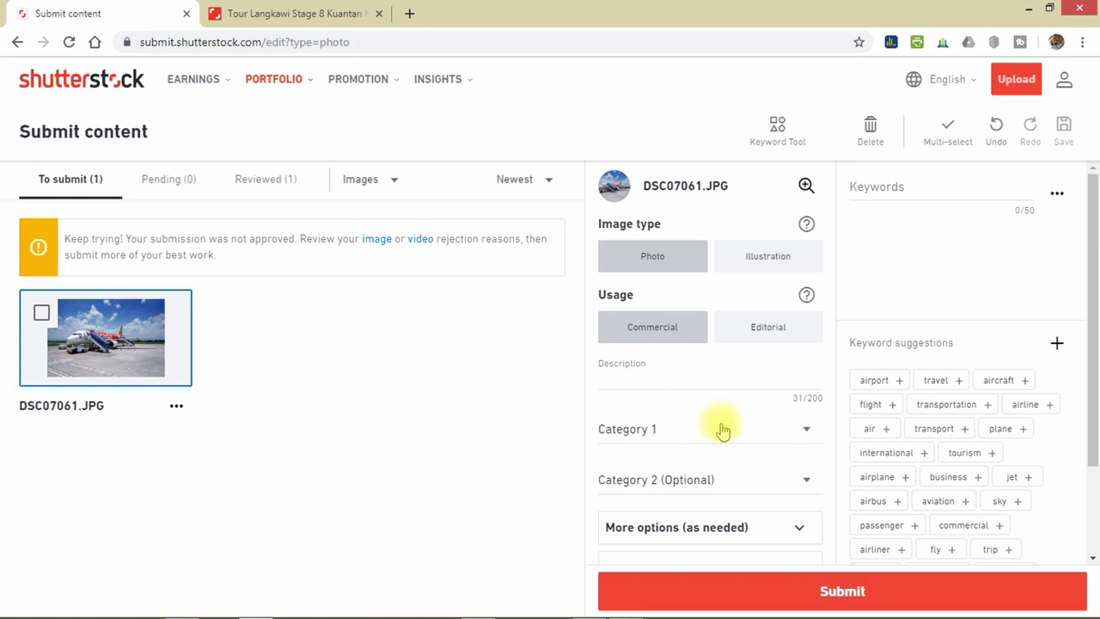
{"action": "left_click", "coordinate": [737, 344]}
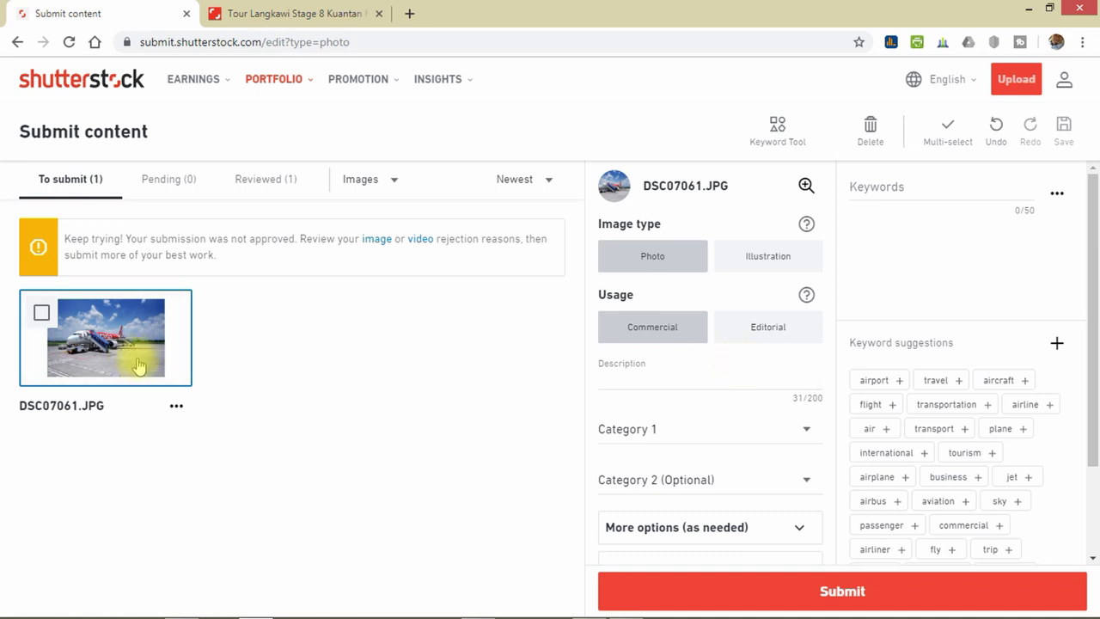
{"action": "left_click", "coordinate": [763, 343]}
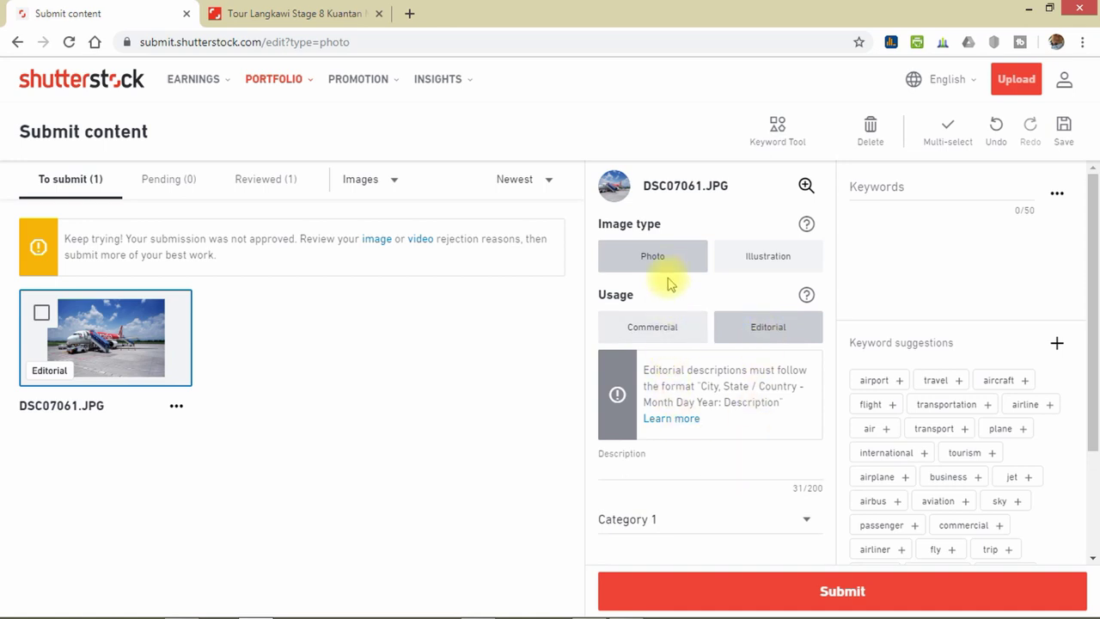
{"action": "scroll", "coordinate": [744, 443], "scroll_direction": "down", "scroll_amount": 2}
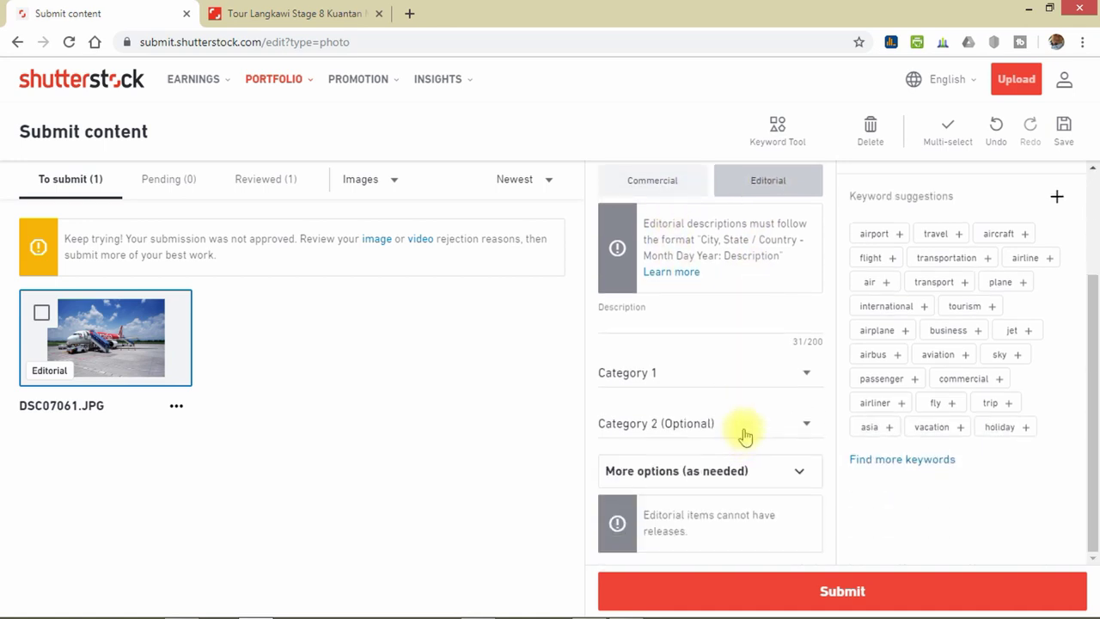
{"action": "scroll", "coordinate": [768, 435], "scroll_direction": "up", "scroll_amount": 1}
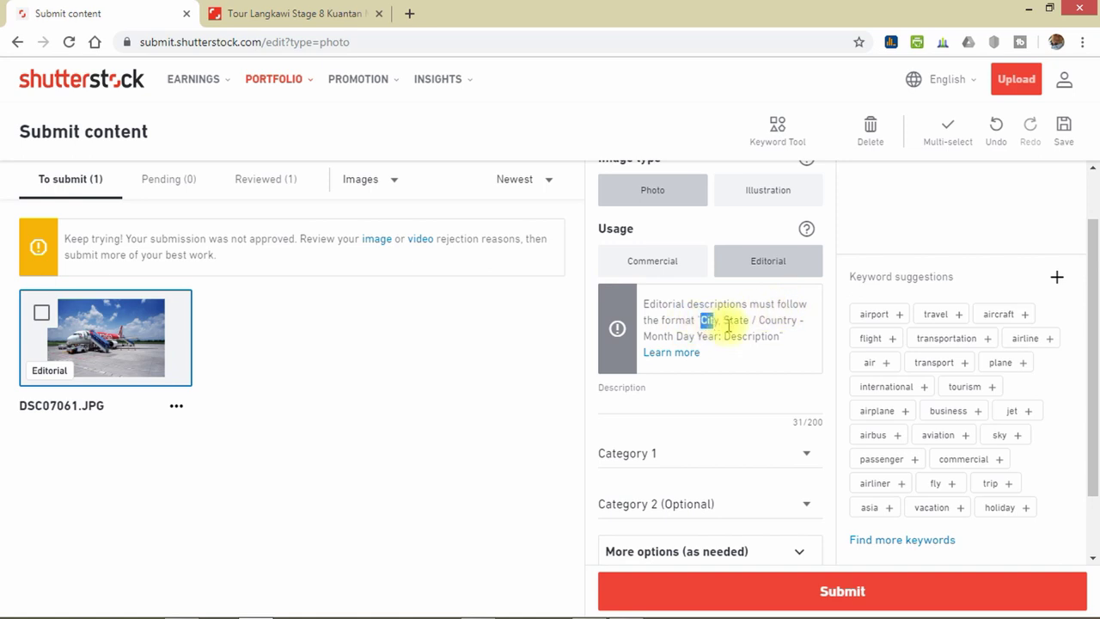
{"action": "left_click_drag", "start_coordinate": [729, 320], "coordinate": [739, 320]}
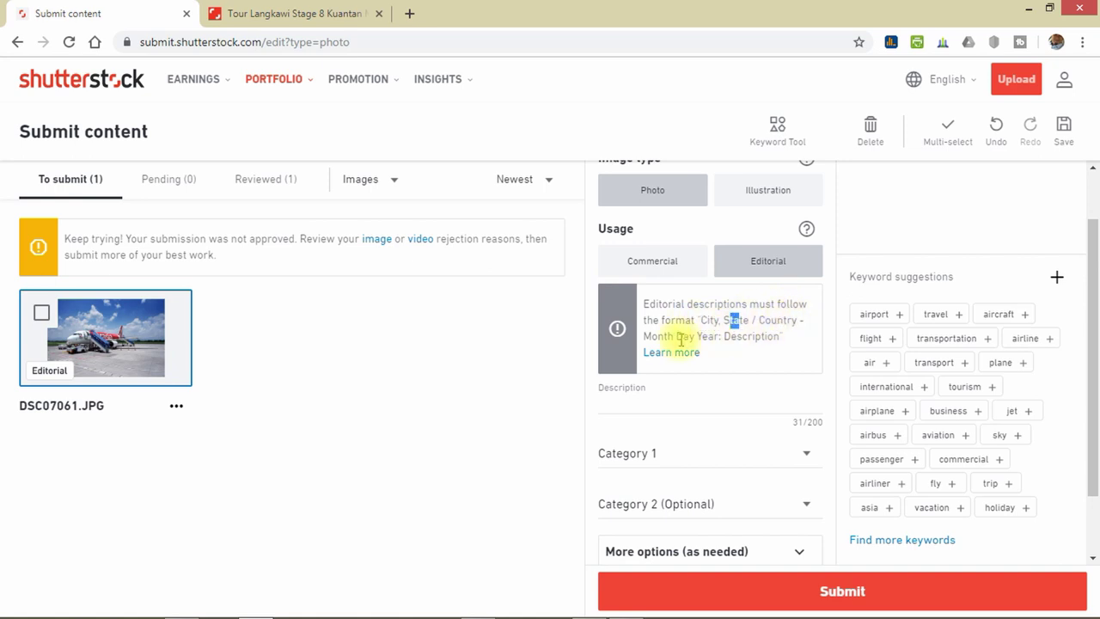
{"action": "left_click_drag", "start_coordinate": [663, 336], "coordinate": [711, 341]}
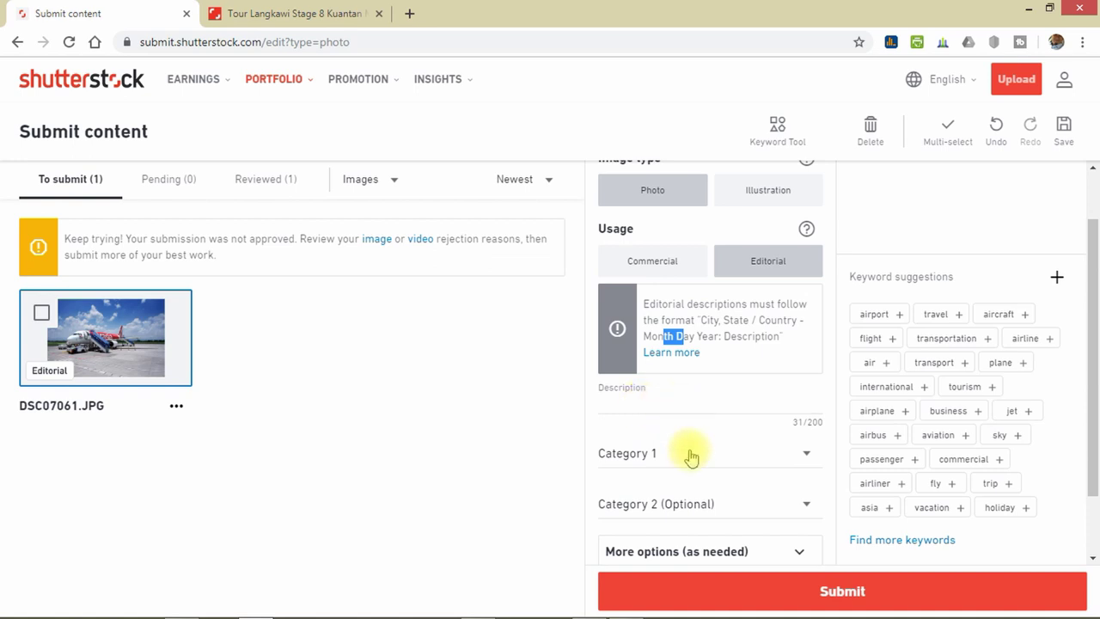
Copy the two-line Yogyakarta AirAsia caption from the notes file in the desktop EDITORIAL folder and switch back to Chrome's submission page.
{"action": "left_click", "coordinate": [1031, 8]}
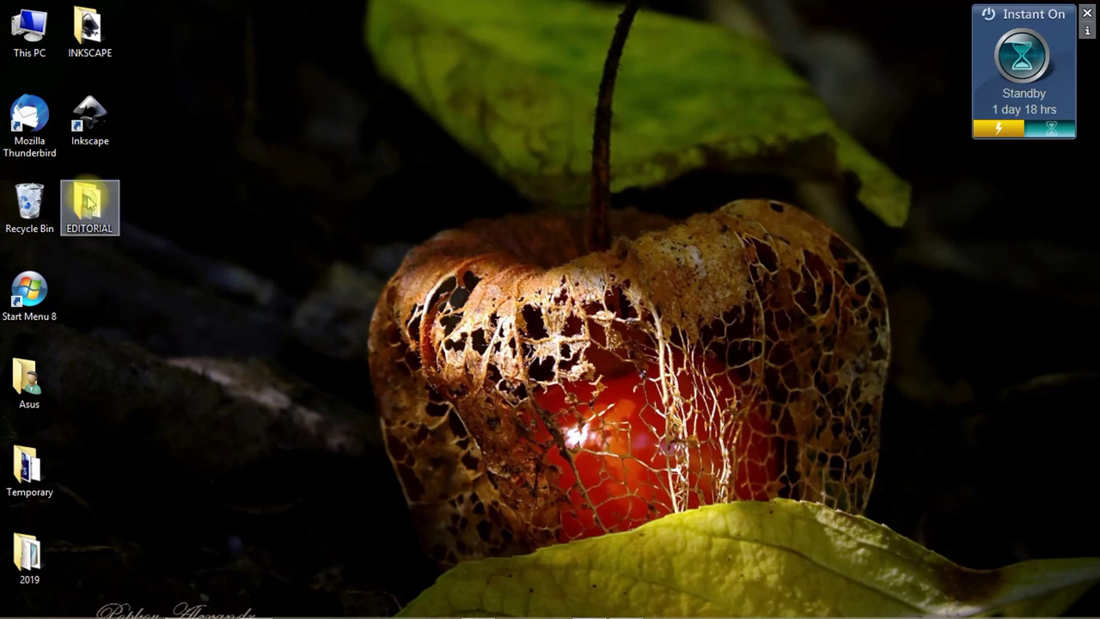
{"action": "double_click", "coordinate": [89, 206]}
{"action": "double_click", "coordinate": [397, 205]}
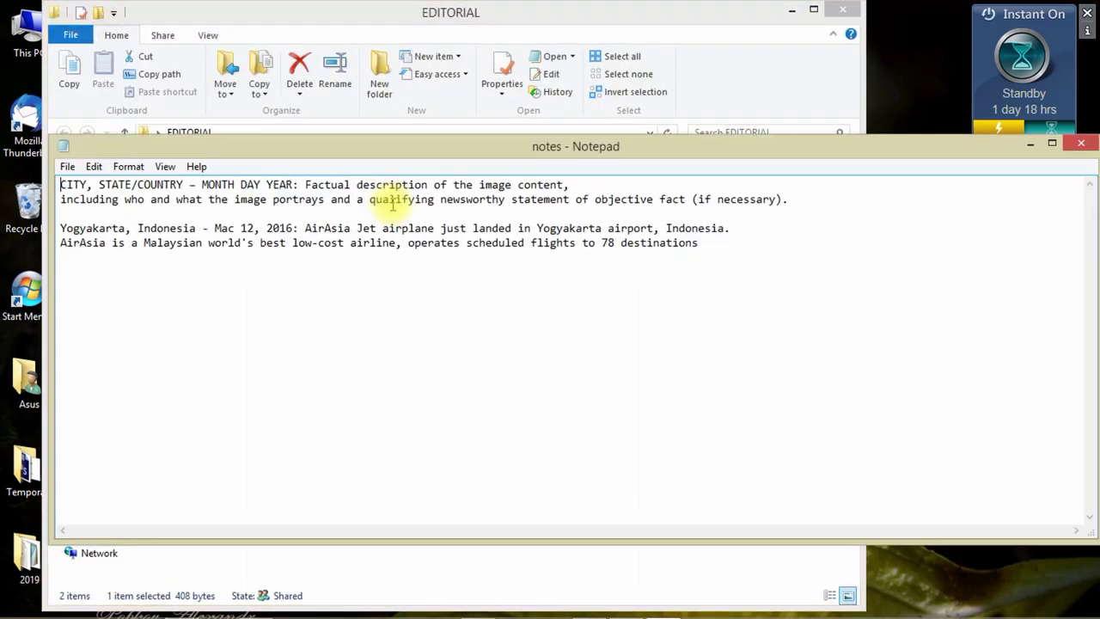
{"action": "left_click_drag", "start_coordinate": [700, 243], "coordinate": [43, 229]}
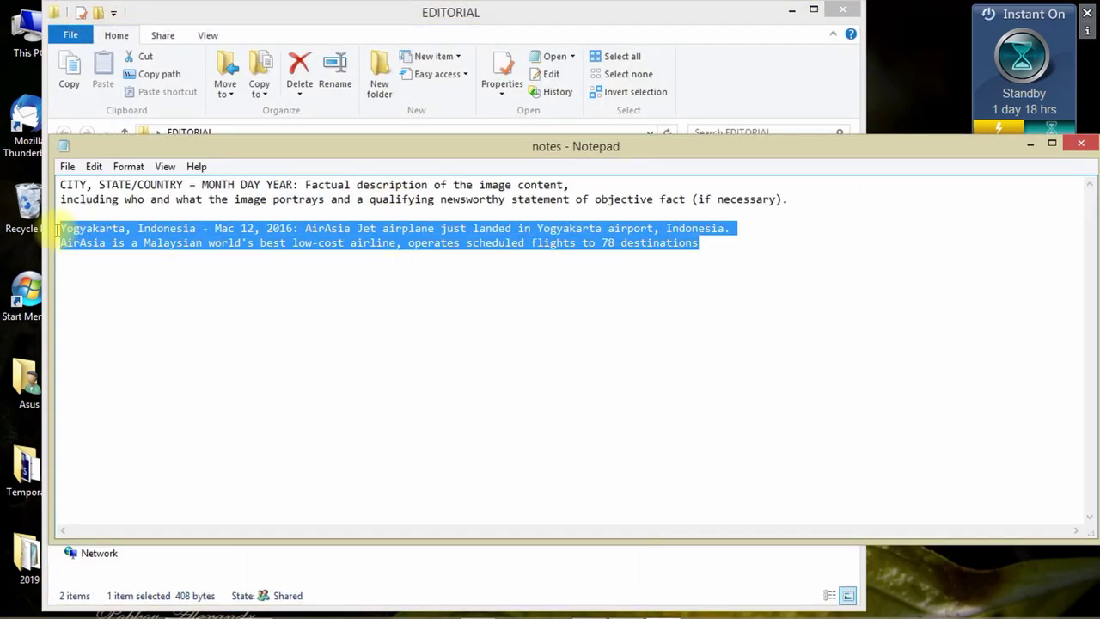
{"action": "right_click", "coordinate": [75, 231]}
{"action": "left_click", "coordinate": [121, 277]}
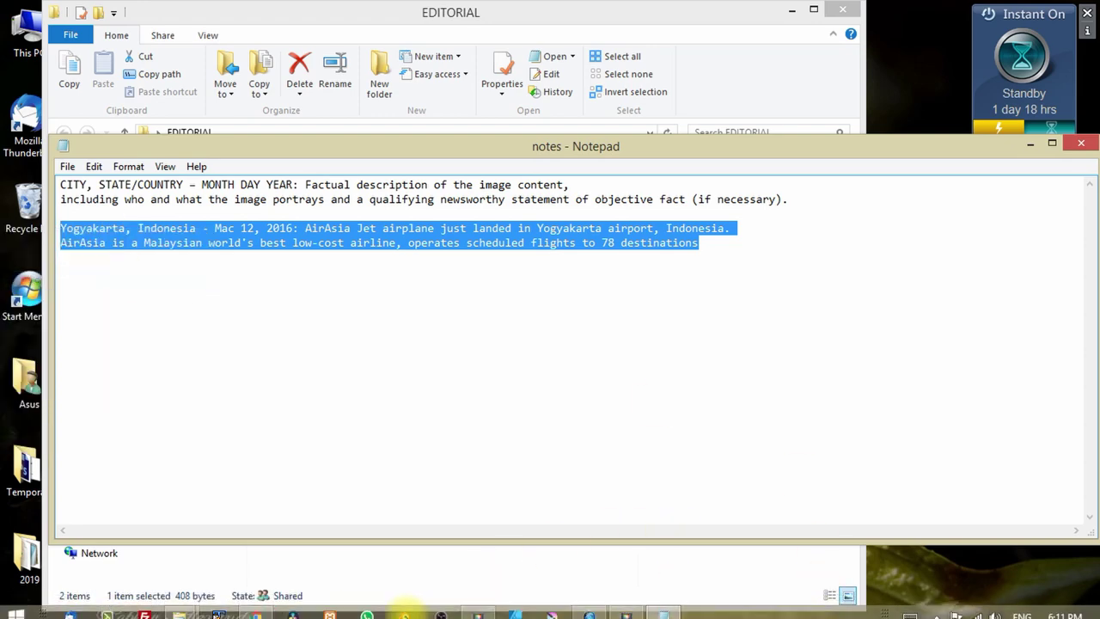
{"action": "left_click", "coordinate": [256, 607]}
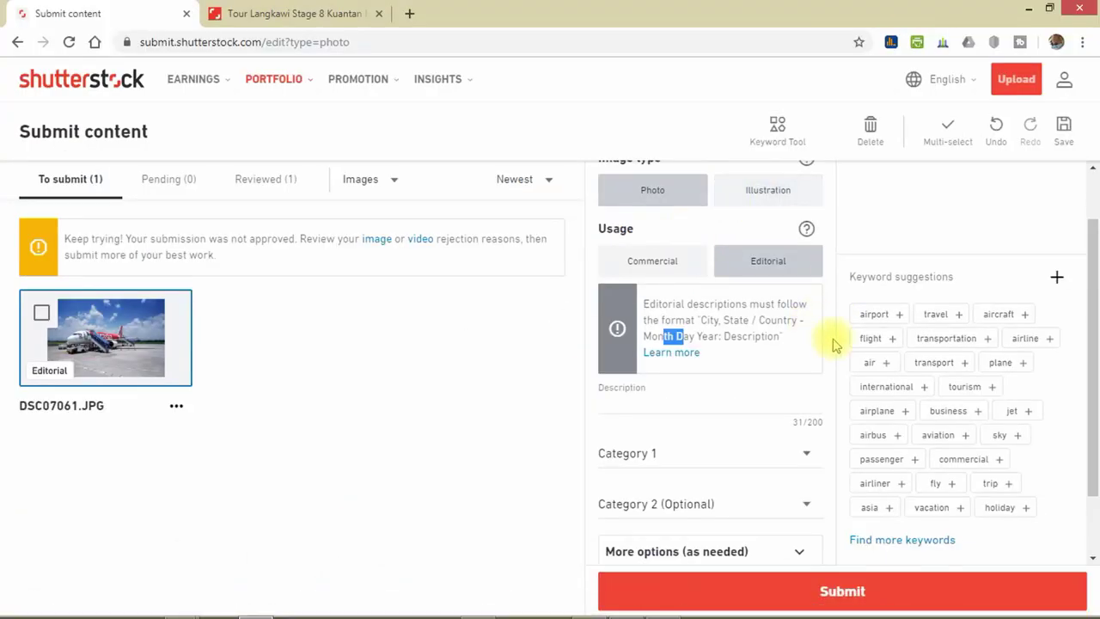
Paste the copied Yogyakarta AirAsia caption into the photo's description and remove the blank spaces before its first word.
{"action": "left_click", "coordinate": [680, 395]}
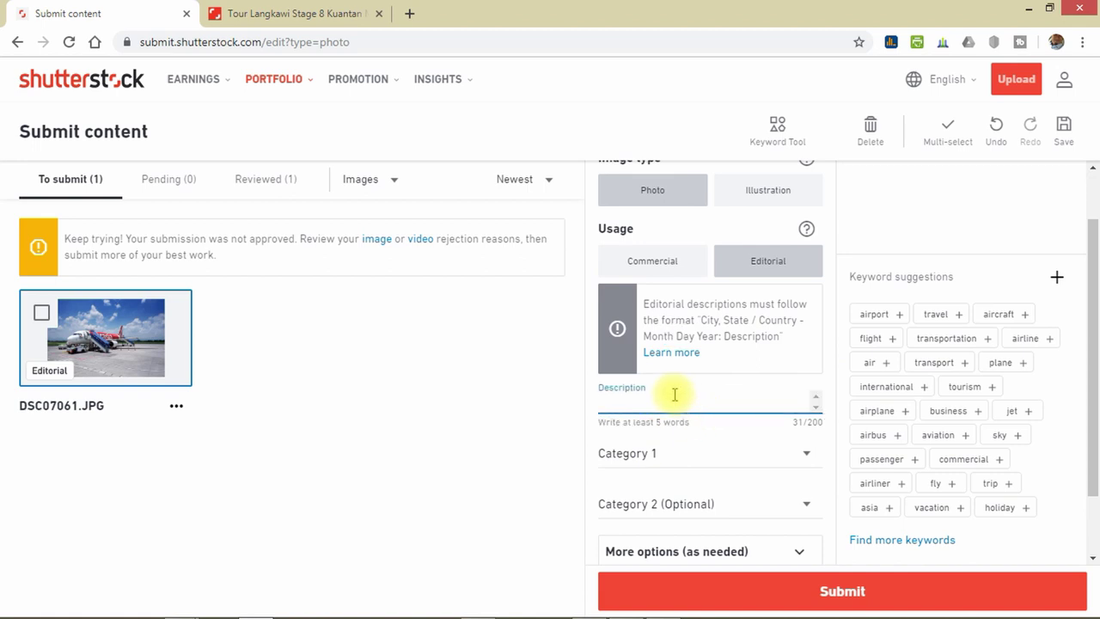
{"action": "right_click", "coordinate": [675, 398]}
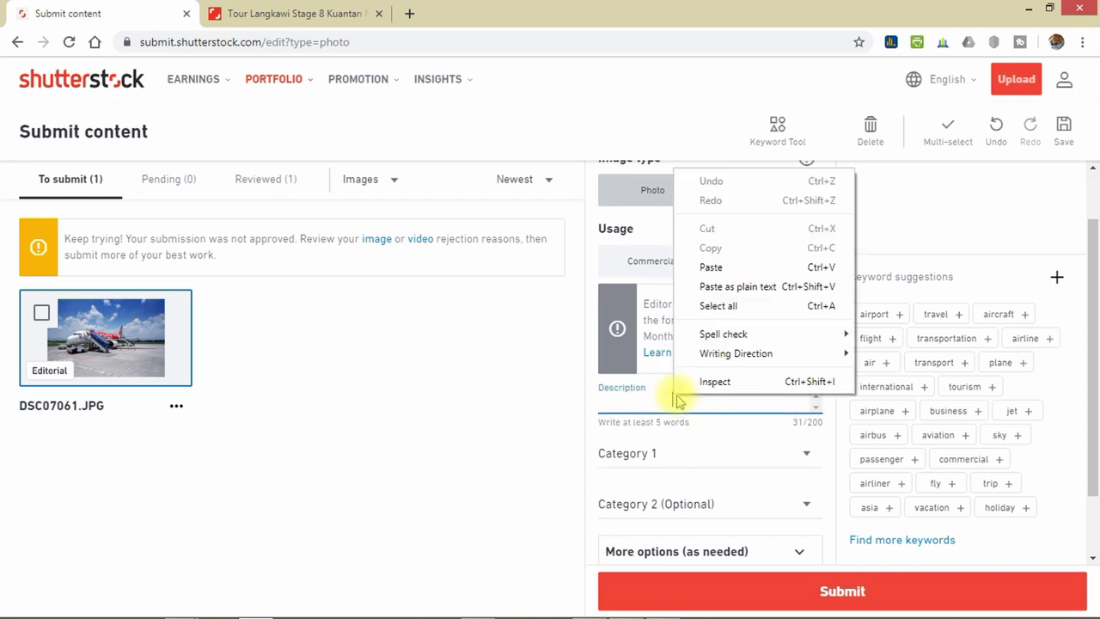
{"action": "left_click", "coordinate": [728, 269]}
{"action": "key", "text": "BackSpace"}
{"action": "key", "text": "BackSpace"}
{"action": "key", "text": "BackSpace"}
{"action": "key", "text": "BackSpace"}
{"action": "key", "text": "BackSpace"}
{"action": "key", "text": "BackSpace"}
{"action": "key", "text": "BackSpace"}
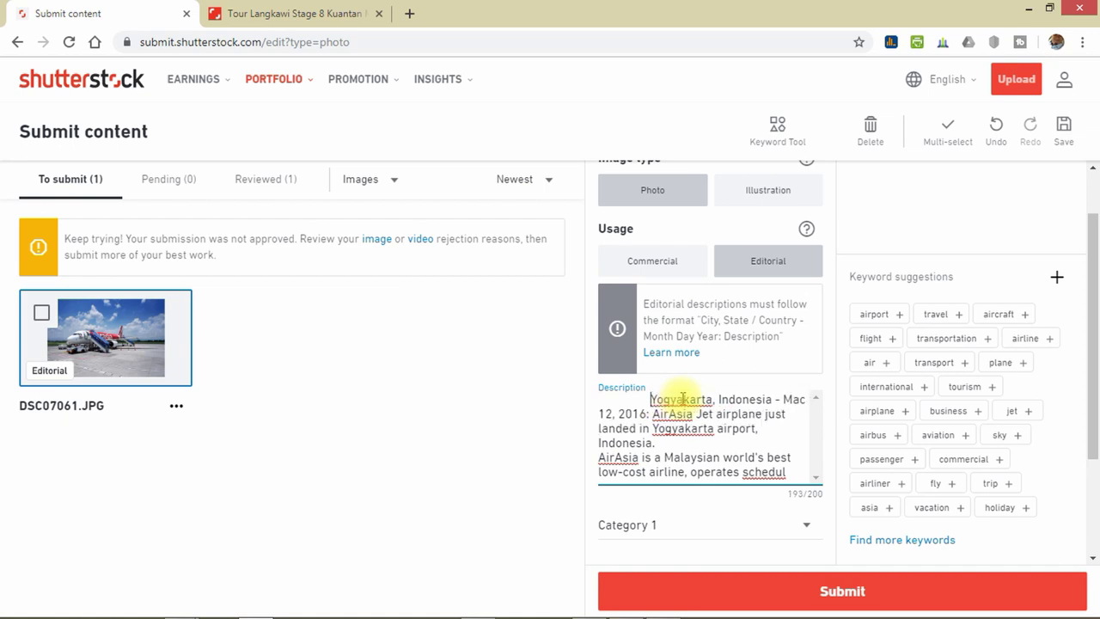
{"action": "key", "text": "BackSpace"}
{"action": "key", "text": "BackSpace"}
{"action": "key", "text": "BackSpace"}
{"action": "key", "text": "BackSpace"}
{"action": "key", "text": "BackSpace"}
{"action": "key", "text": "BackSpace"}
{"action": "key", "text": "BackSpace"}
{"action": "key", "text": "BackSpace"}
{"action": "key", "text": "BackSpace"}
{"action": "key", "text": "BackSpace"}
{"action": "key", "text": "BackSpace"}
{"action": "key", "text": "BackSpace"}
{"action": "key", "text": "BackSpace"}
{"action": "key", "text": "BackSpace"}
{"action": "key", "text": "BackSpace"}
{"action": "key", "text": "BackSpace"}
{"action": "key", "text": "BackSpace"}
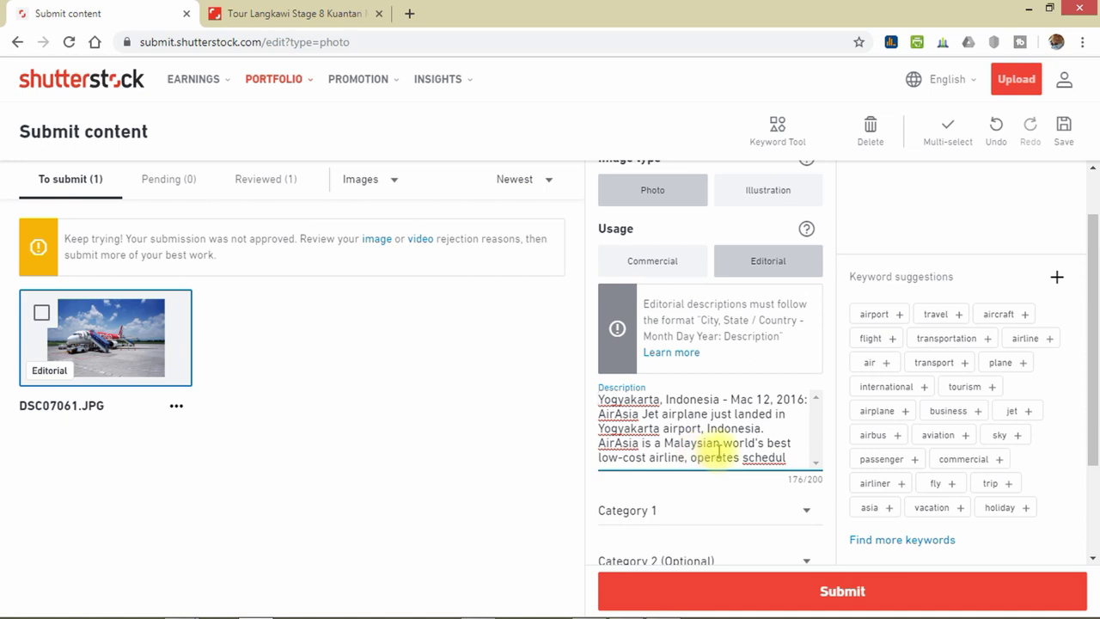
Replace the cut-off ending ", operates schedul" of the description with a period after "low-cost airline".
{"action": "scroll", "coordinate": [719, 451], "scroll_direction": "down", "scroll_amount": 1}
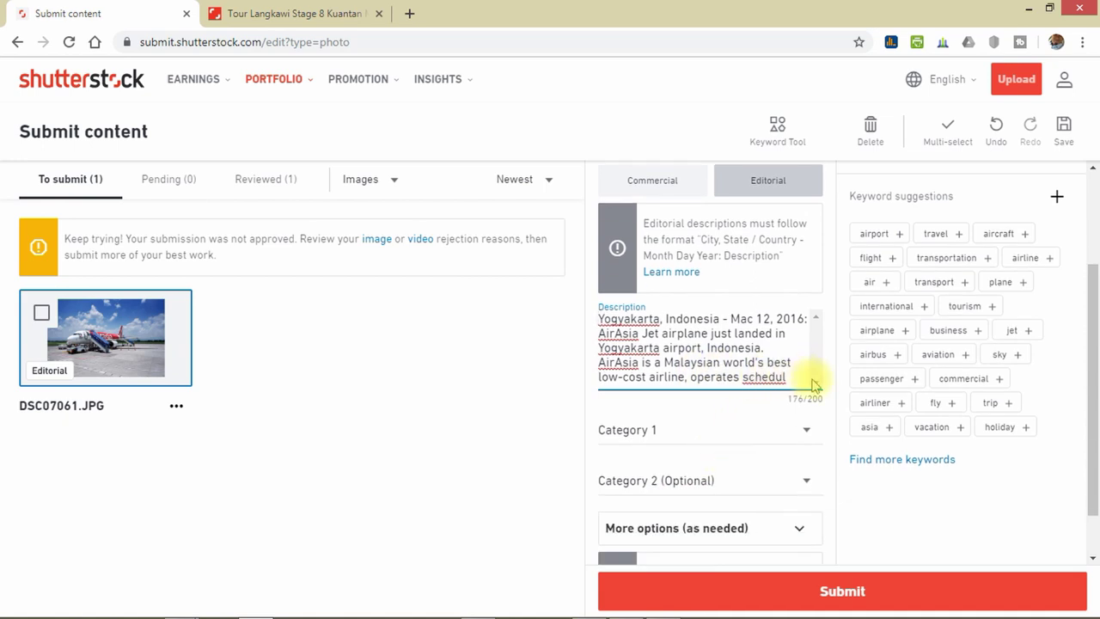
{"action": "left_click", "coordinate": [782, 377]}
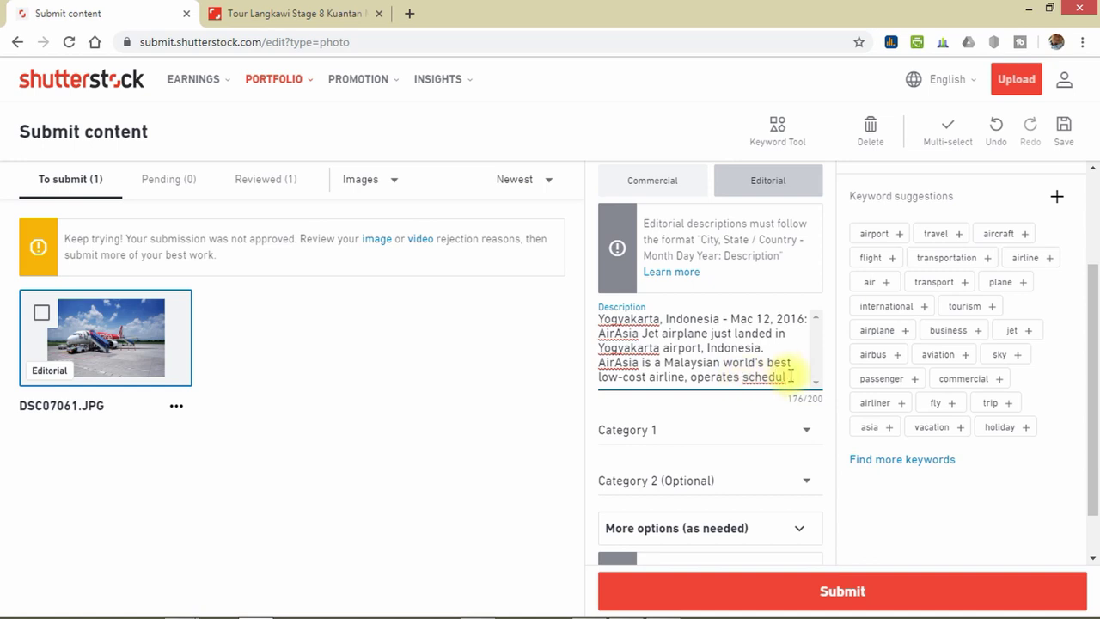
{"action": "left_click_drag", "start_coordinate": [687, 376], "coordinate": [802, 372]}
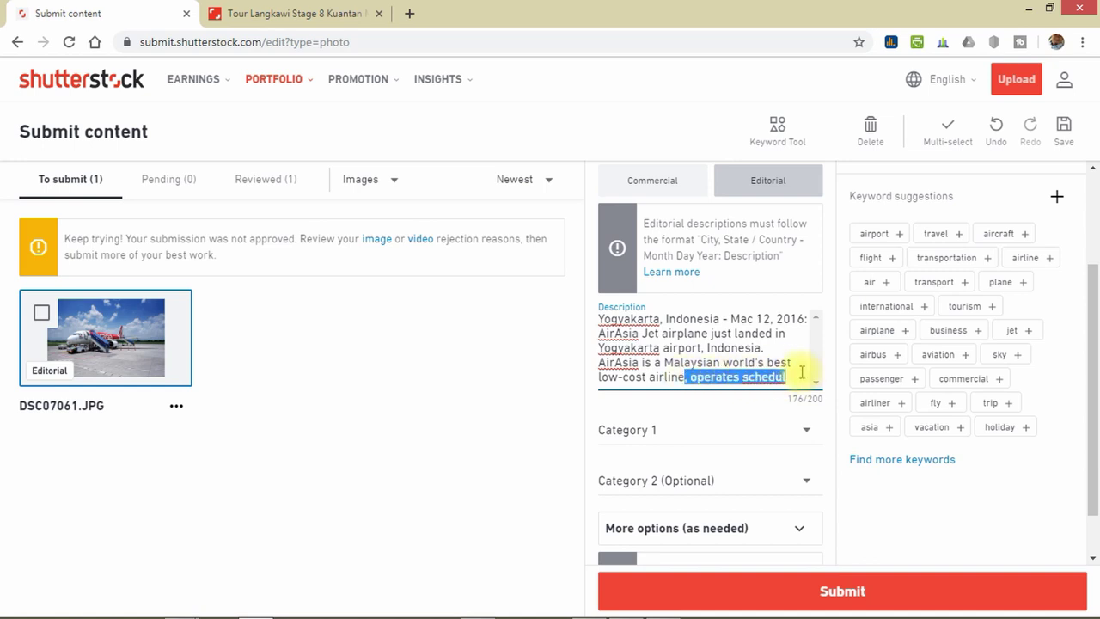
{"action": "key", "text": "BackSpace"}
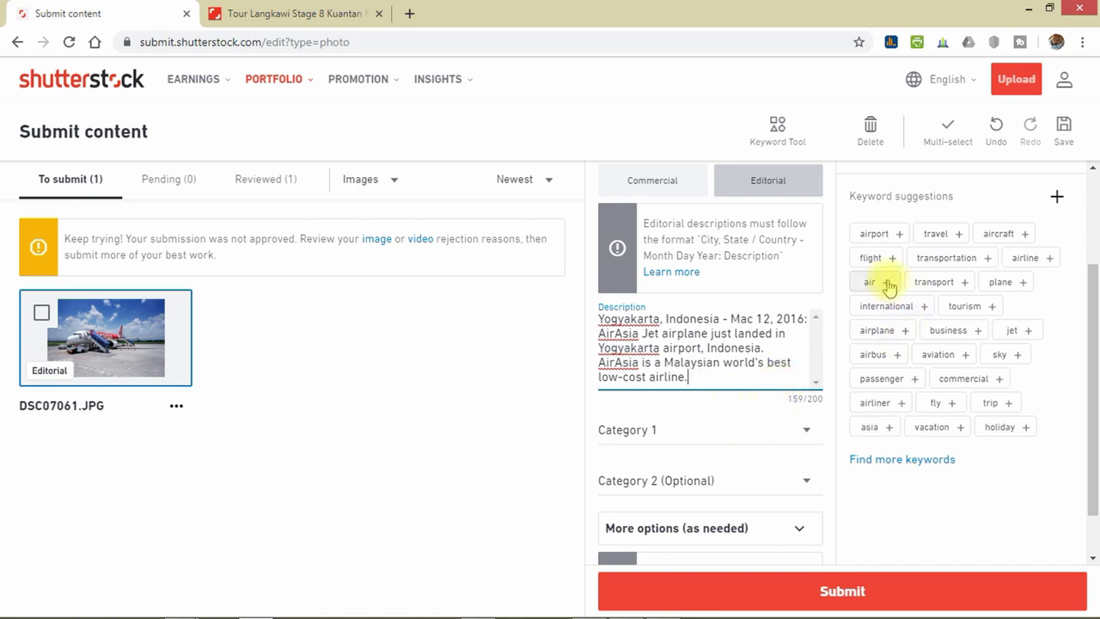
Set the photo's Category 1 to Business/Finance and Category 2 to Transportation.
{"action": "left_click", "coordinate": [771, 440]}
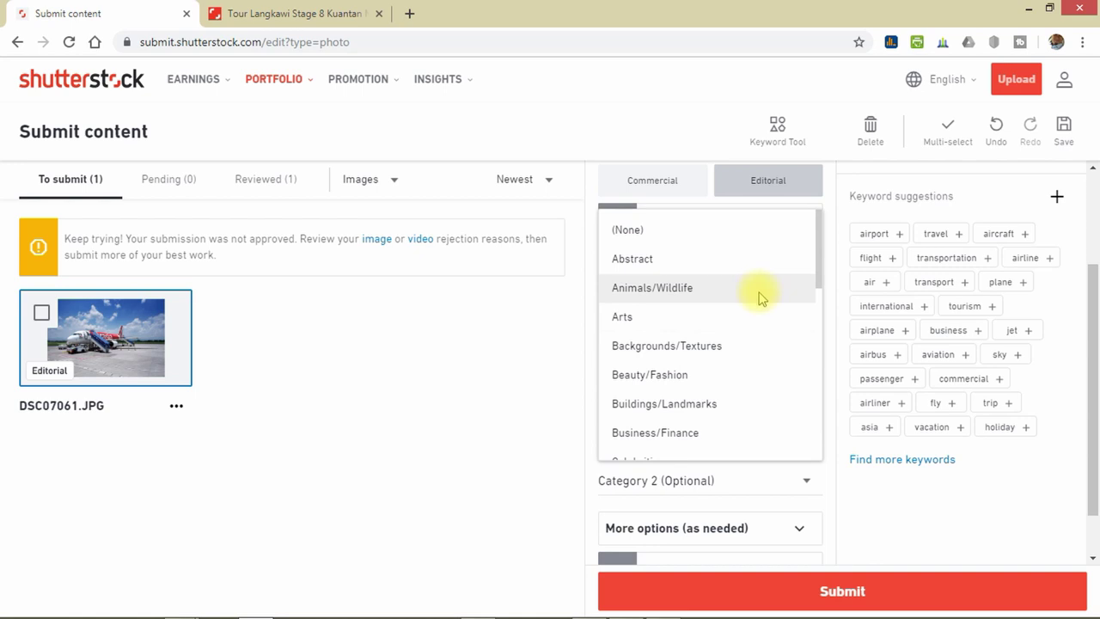
{"action": "scroll", "coordinate": [767, 346], "scroll_direction": "down", "scroll_amount": 1}
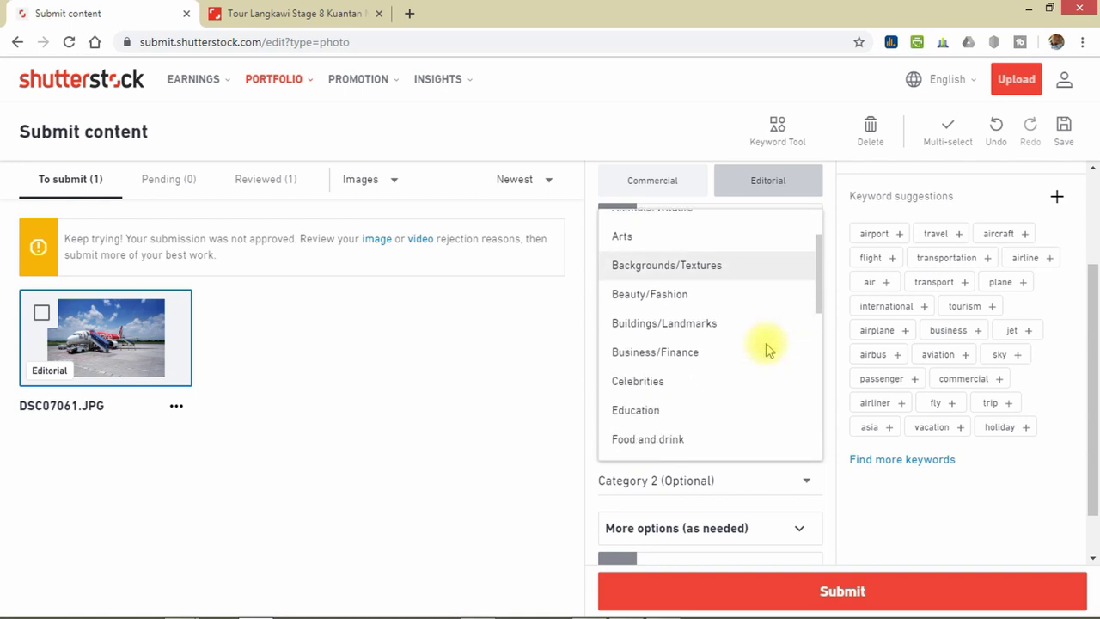
{"action": "left_click", "coordinate": [701, 363]}
{"action": "left_click", "coordinate": [806, 483]}
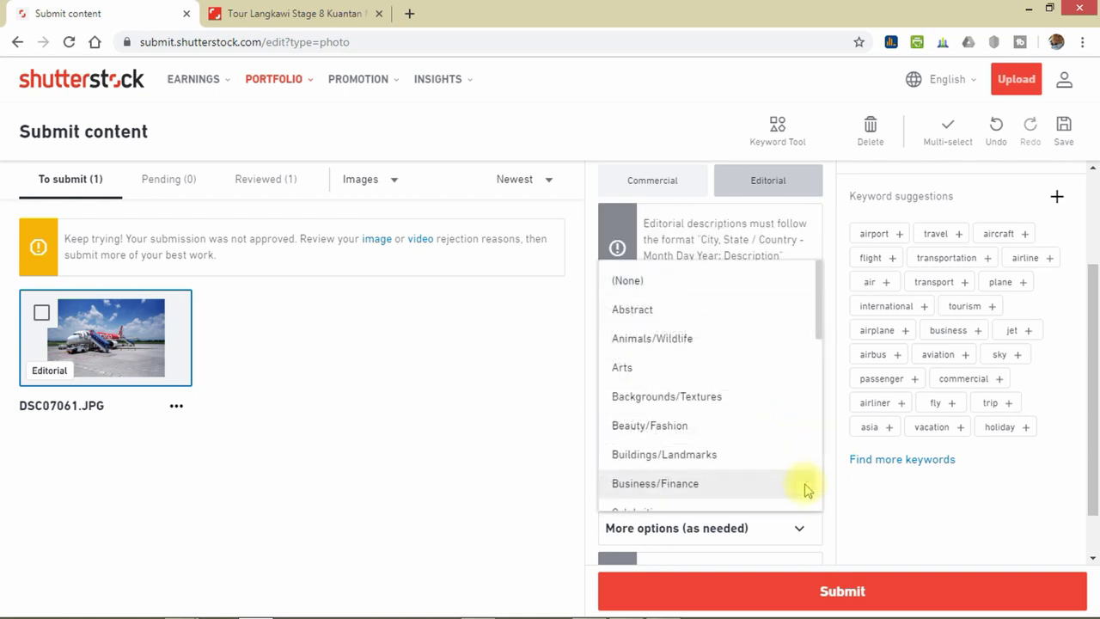
{"action": "left_click_drag", "start_coordinate": [822, 319], "coordinate": [823, 504]}
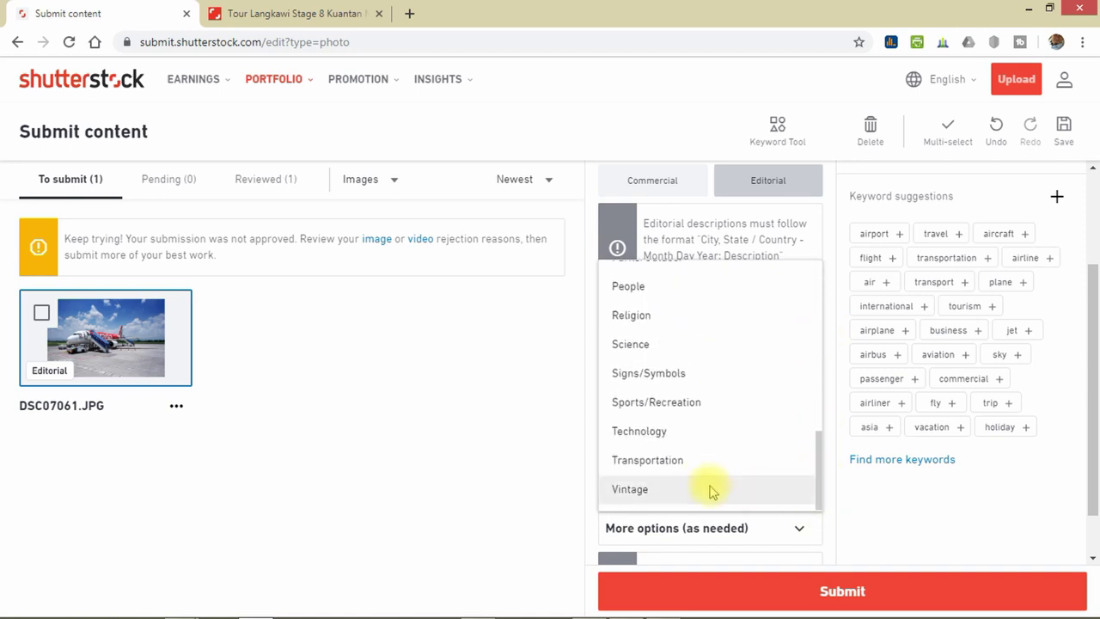
{"action": "left_click", "coordinate": [640, 460]}
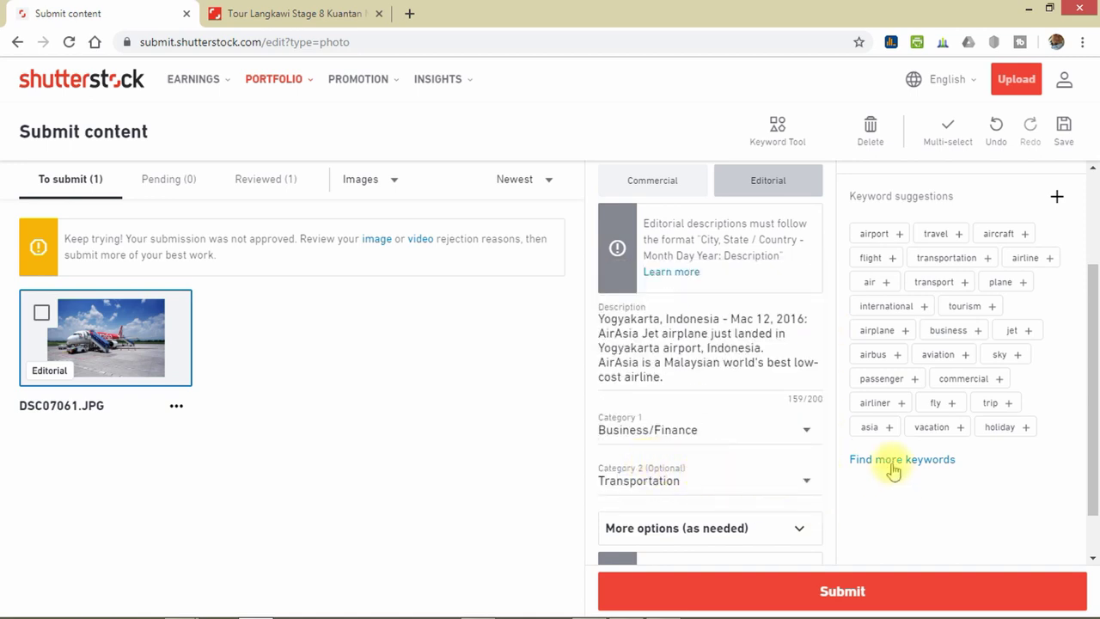
Expand the photo's additional options to review them and collapse them again.
{"action": "left_click", "coordinate": [794, 525]}
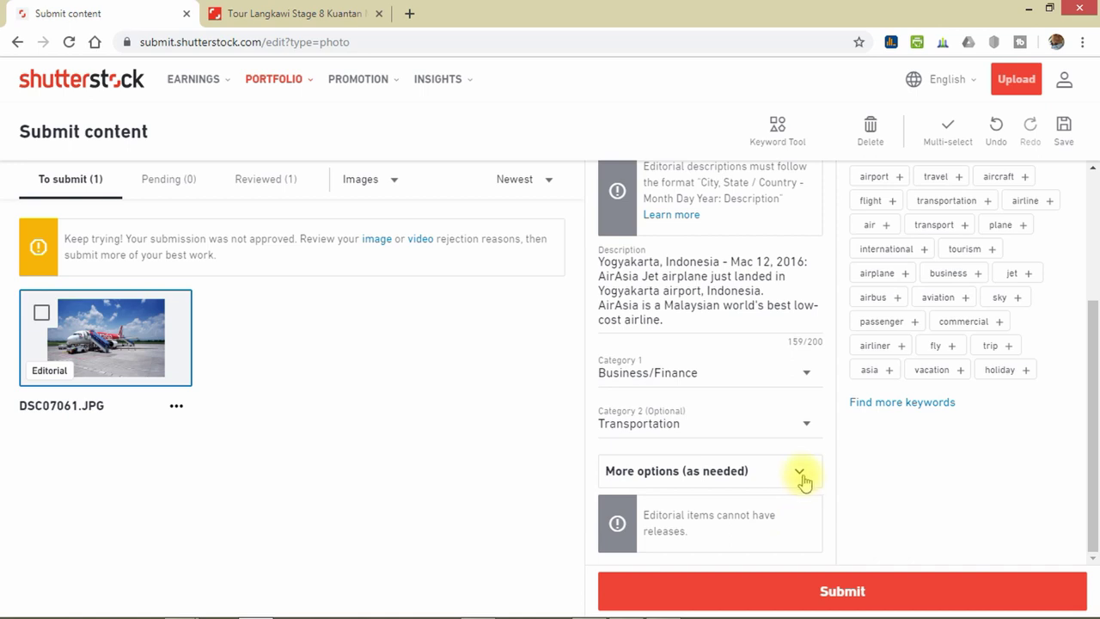
{"action": "left_click", "coordinate": [799, 475]}
{"action": "scroll", "coordinate": [801, 479], "scroll_direction": "down", "scroll_amount": 1}
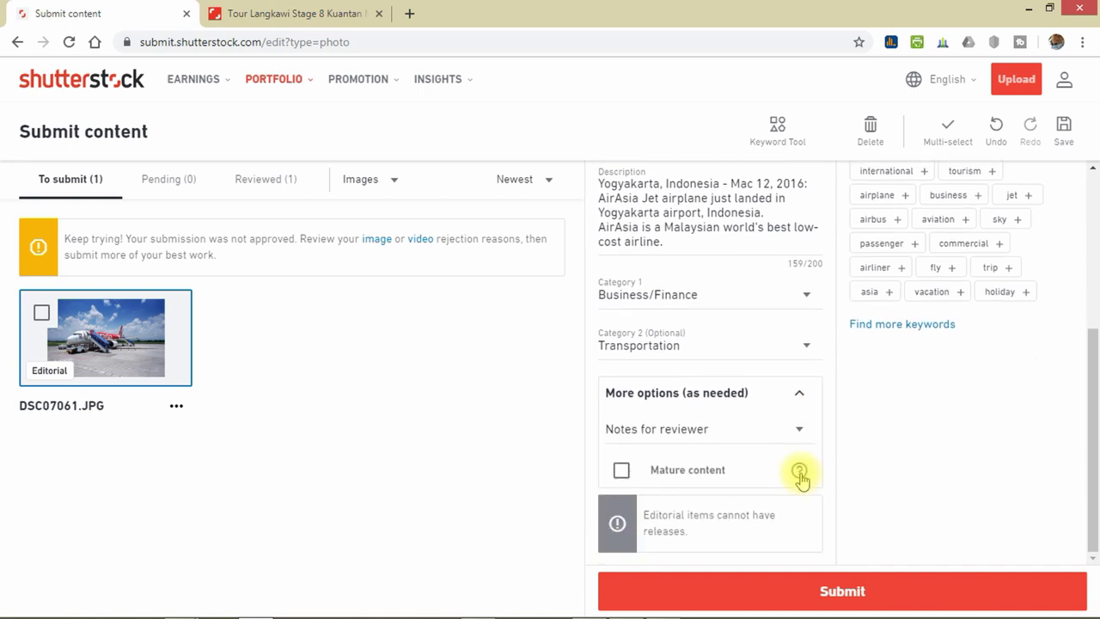
{"action": "left_click", "coordinate": [799, 397]}
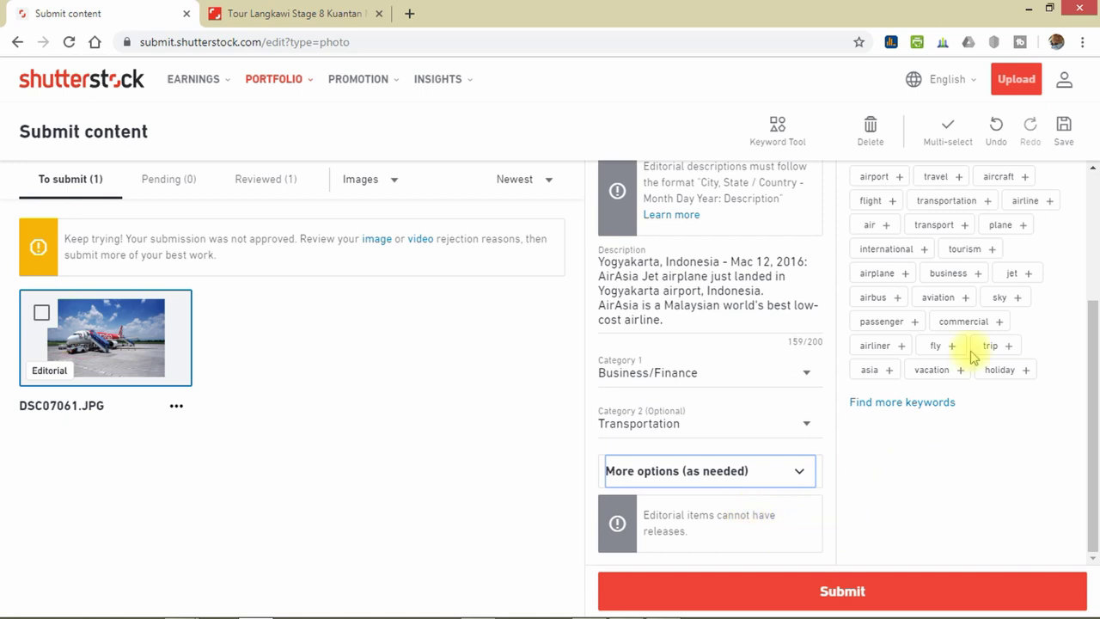
Add the suggested keywords airport, travel, aircraft, flight, transportation and air to the photo.
{"action": "scroll", "coordinate": [1014, 343], "scroll_direction": "up", "scroll_amount": 3}
{"action": "scroll", "coordinate": [1000, 365], "scroll_direction": "down", "scroll_amount": 1}
{"action": "scroll", "coordinate": [999, 365], "scroll_direction": "up", "scroll_amount": 1}
{"action": "scroll", "coordinate": [954, 403], "scroll_direction": "down", "scroll_amount": 1}
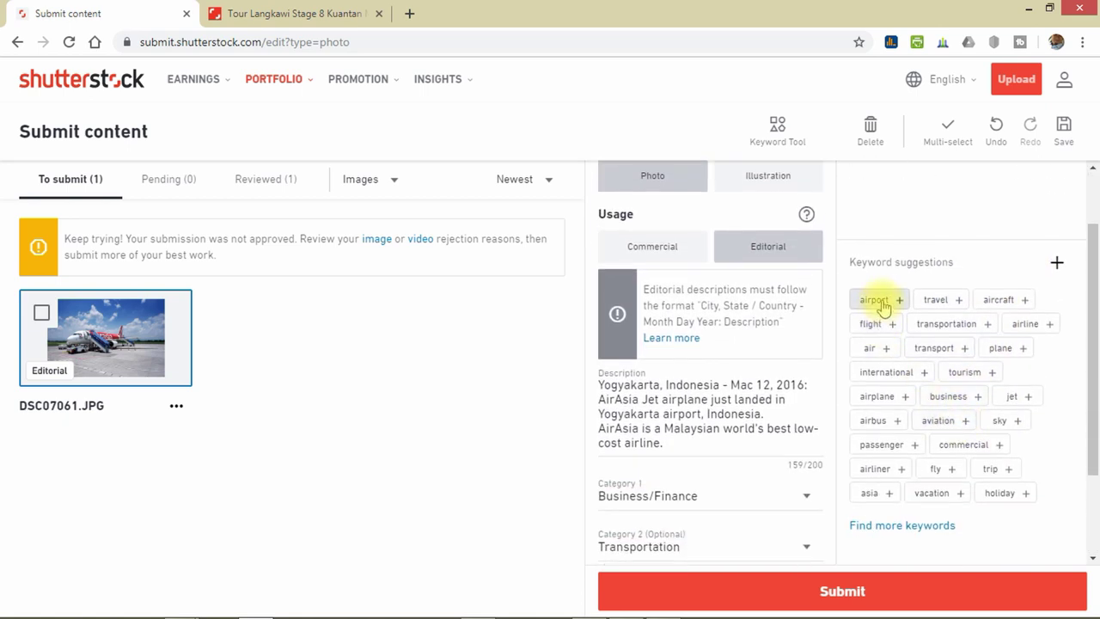
{"action": "left_click", "coordinate": [899, 302]}
{"action": "left_click", "coordinate": [893, 302]}
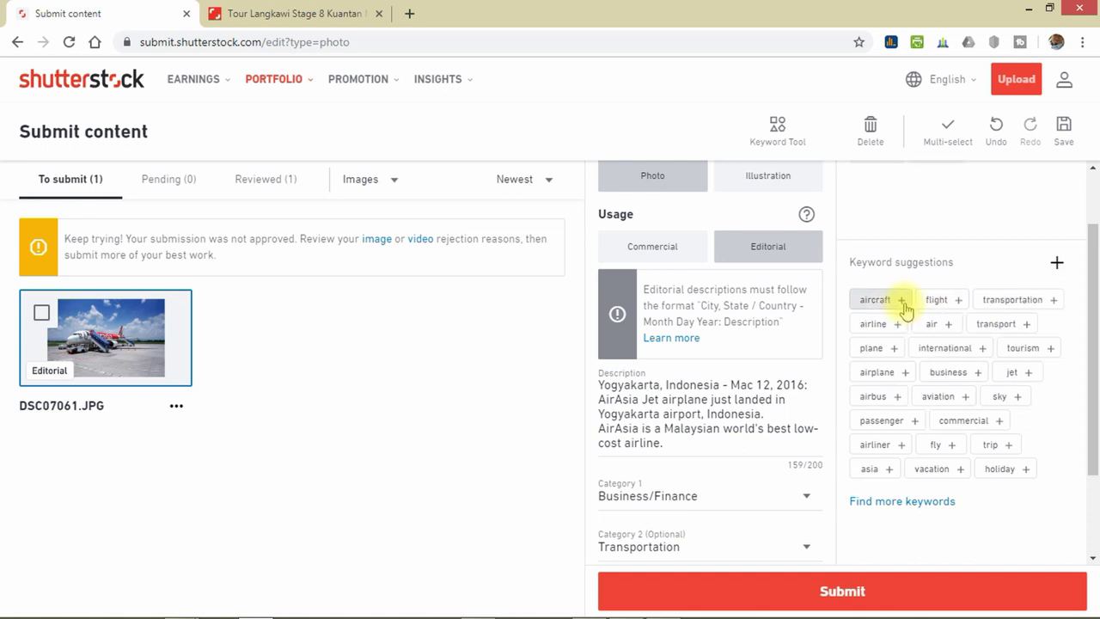
{"action": "left_click", "coordinate": [898, 305]}
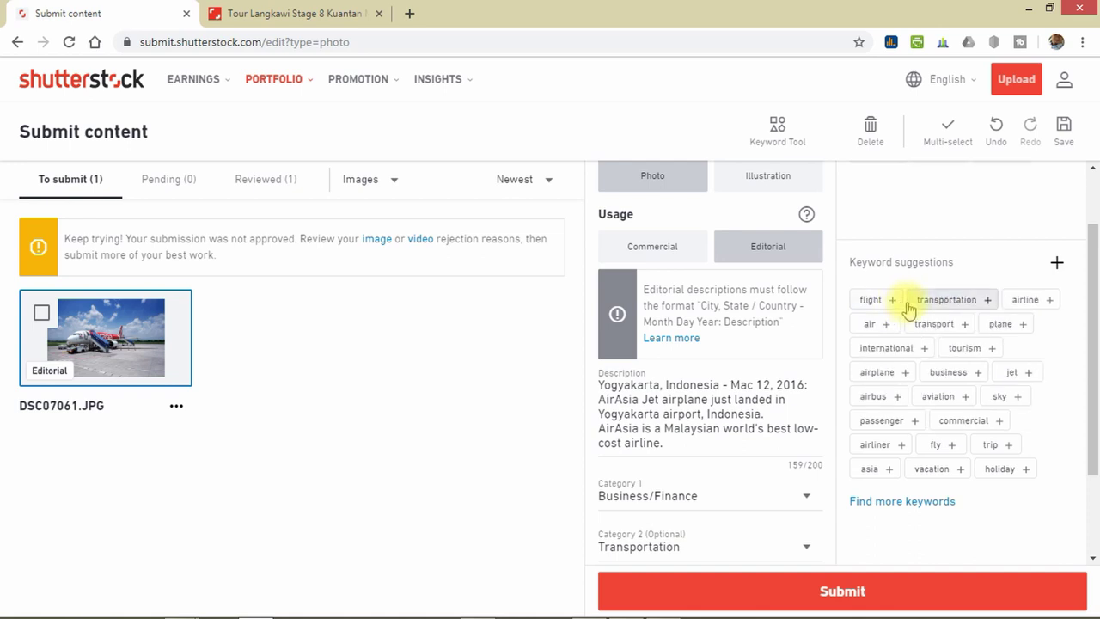
{"action": "left_click", "coordinate": [896, 304]}
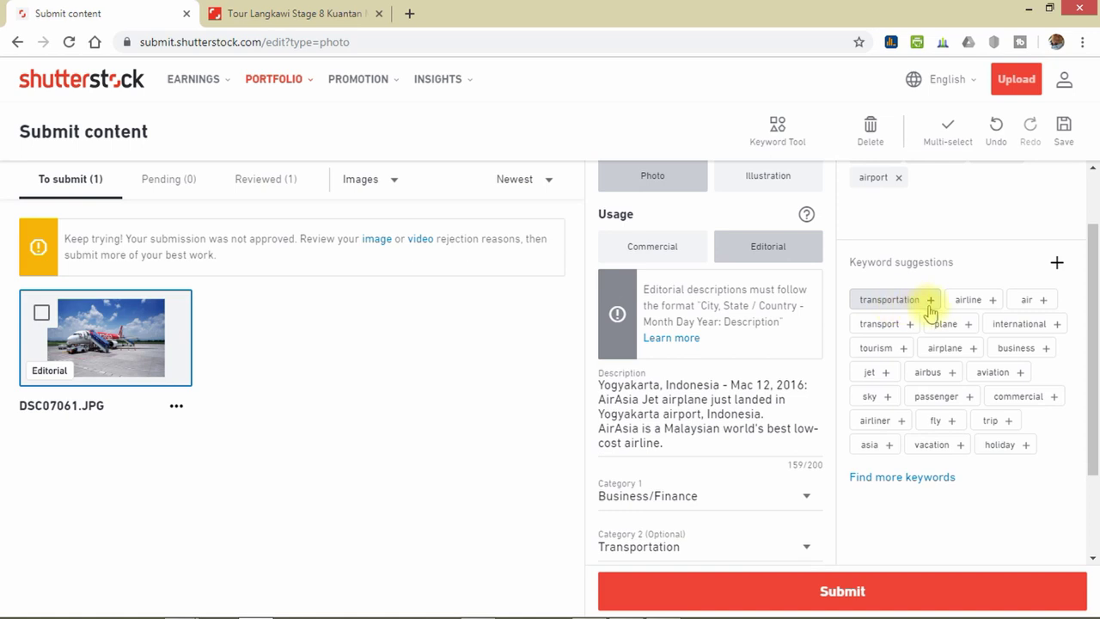
{"action": "left_click", "coordinate": [931, 305]}
{"action": "left_click", "coordinate": [931, 306]}
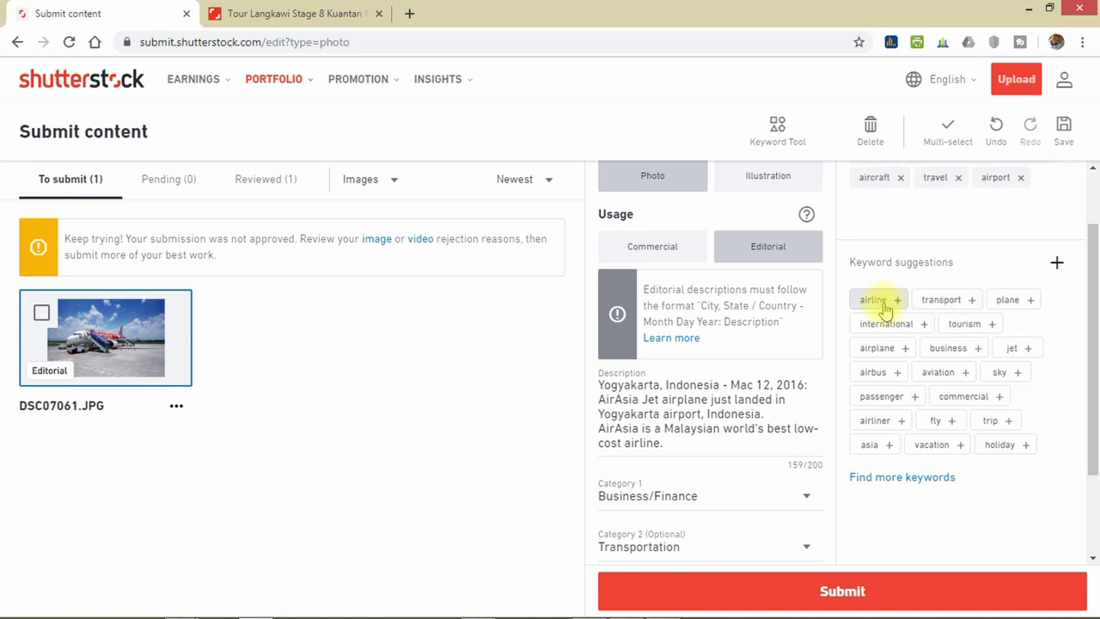
Add the suggested keywords airline, plane, transport, international, tourism, airplane and business to the photo.
{"action": "left_click", "coordinate": [885, 306]}
{"action": "left_click", "coordinate": [941, 305]}
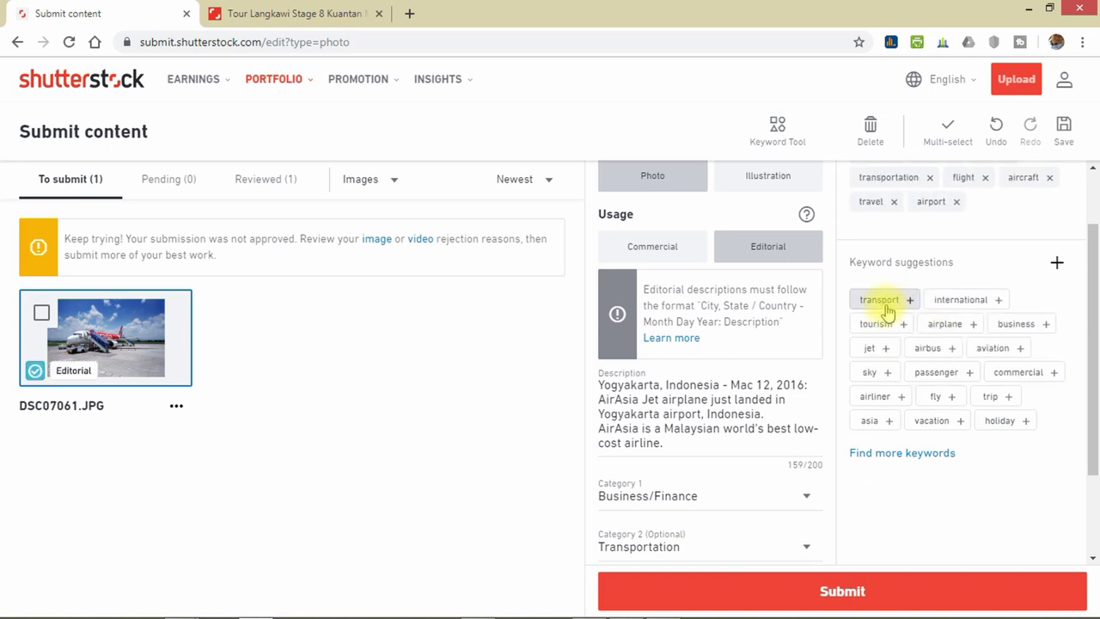
{"action": "left_click", "coordinate": [911, 311]}
{"action": "left_click", "coordinate": [918, 310]}
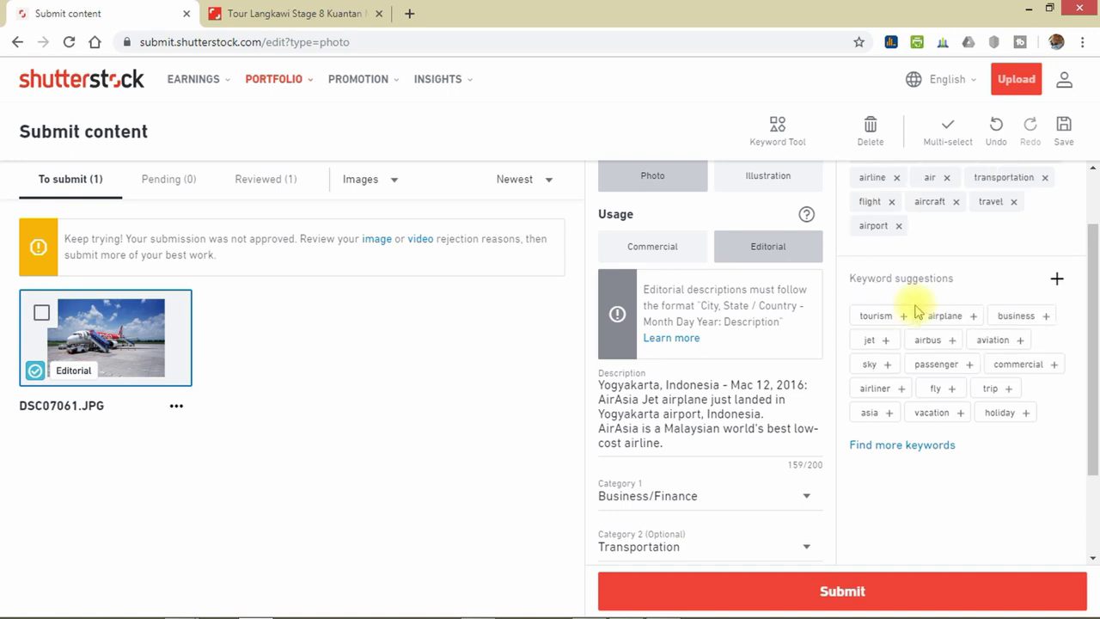
{"action": "left_click", "coordinate": [891, 318]}
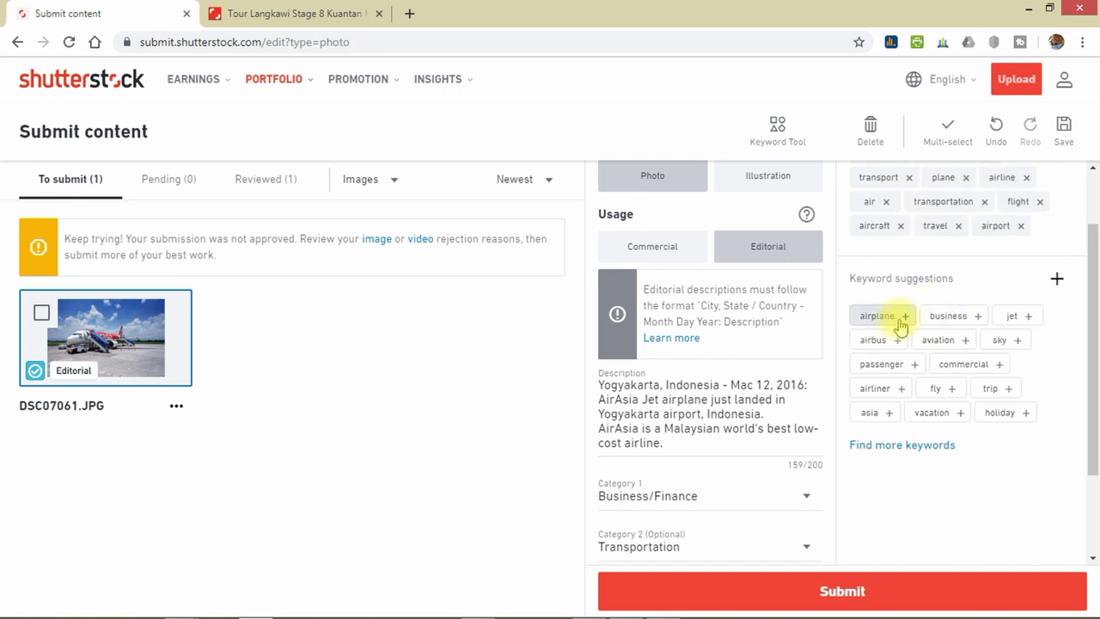
{"action": "left_click", "coordinate": [900, 323]}
{"action": "left_click", "coordinate": [900, 325]}
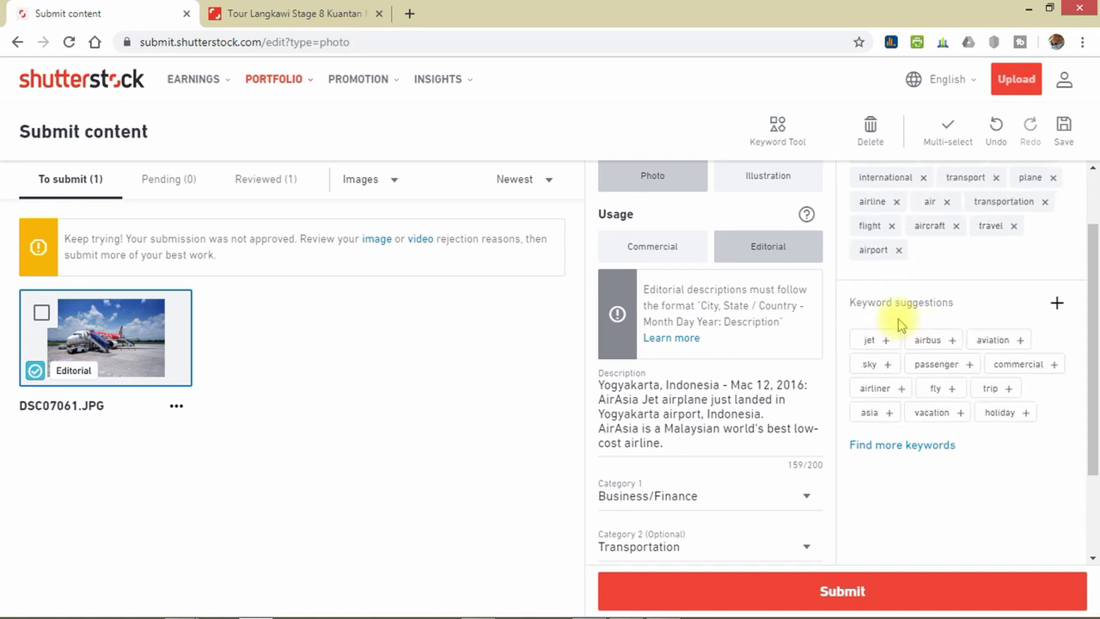
Add the suggested keywords jet, airbus, aviation, sky, asia and passenger to the photo.
{"action": "left_click", "coordinate": [878, 340]}
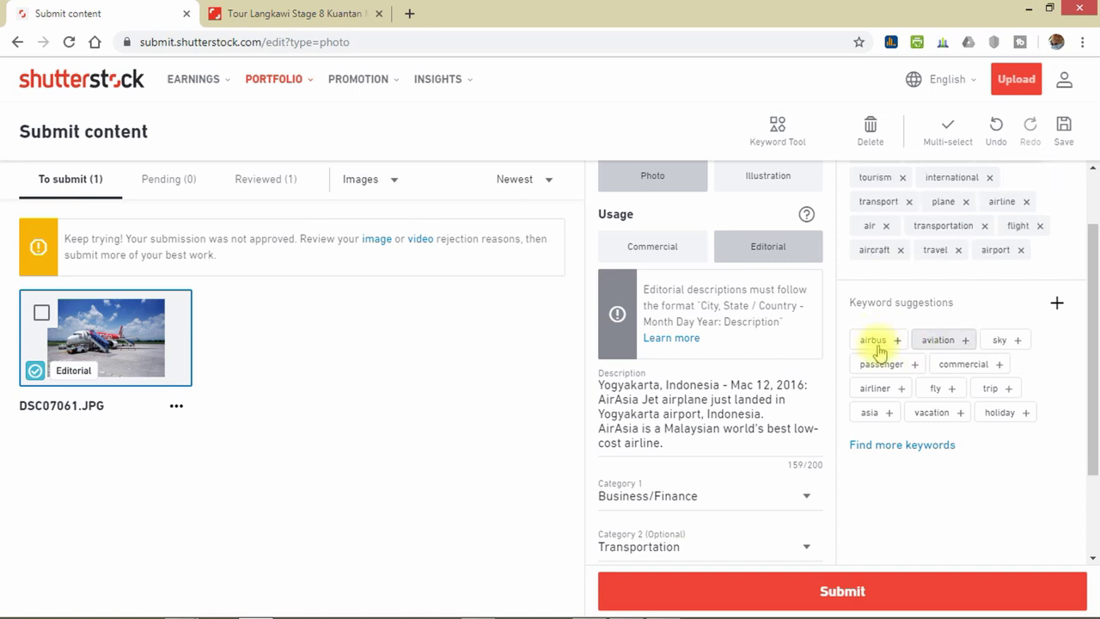
{"action": "left_click", "coordinate": [878, 347]}
{"action": "left_click", "coordinate": [881, 348]}
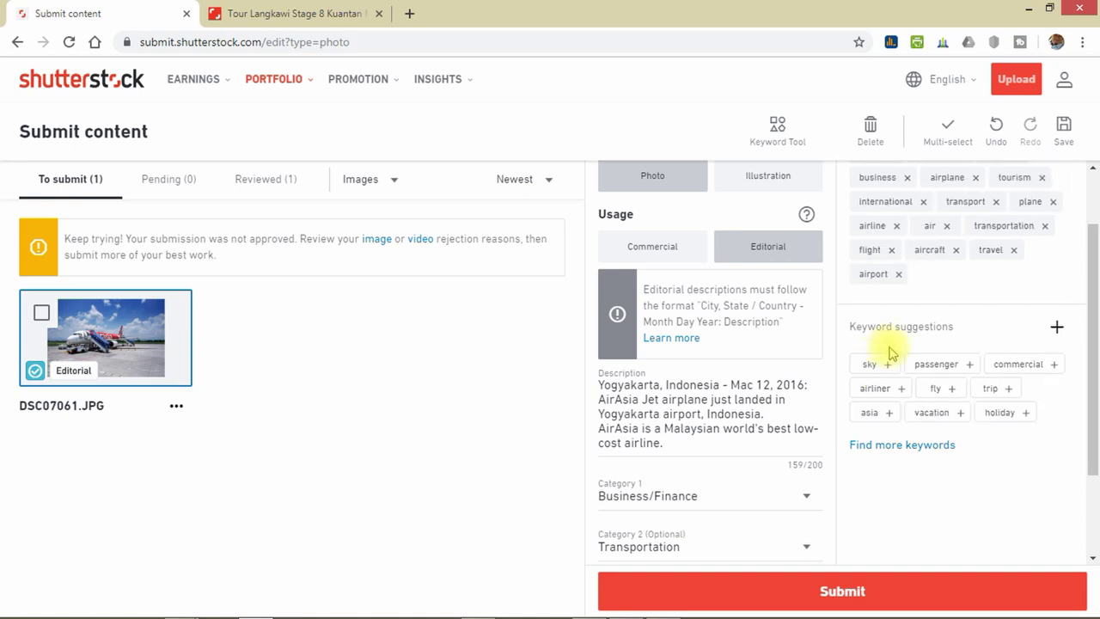
{"action": "left_click", "coordinate": [881, 369]}
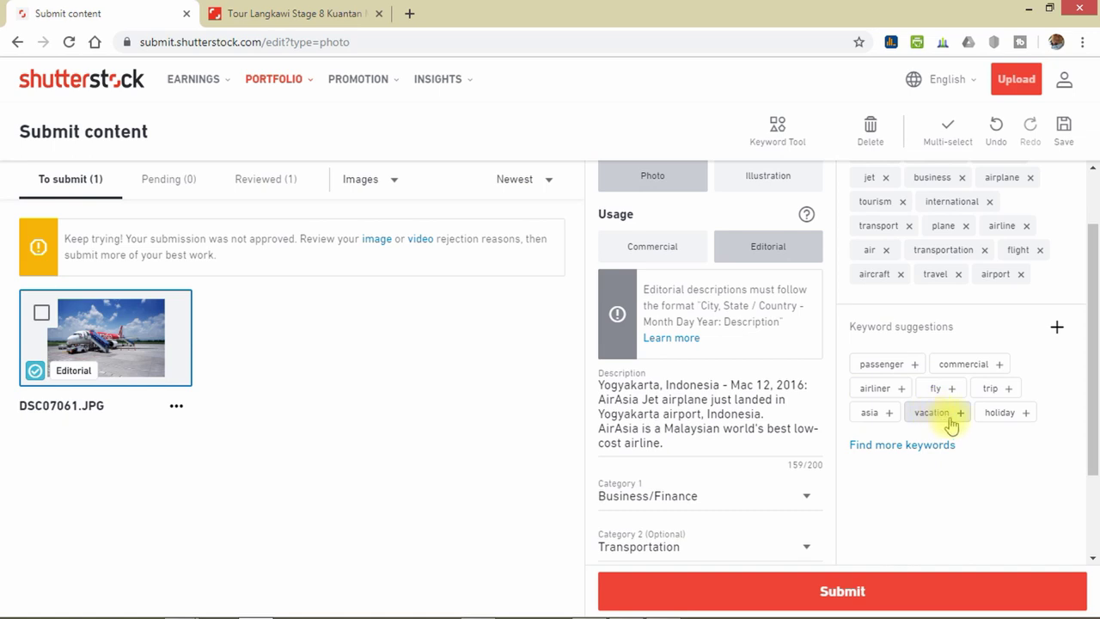
{"action": "left_click", "coordinate": [886, 414]}
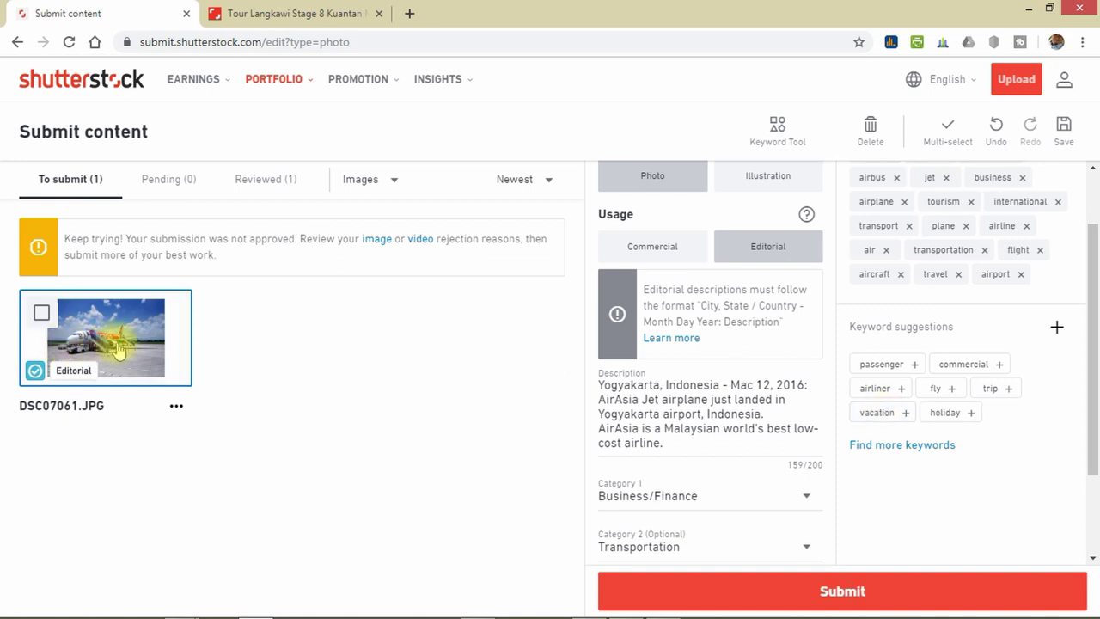
{"action": "left_click", "coordinate": [885, 364]}
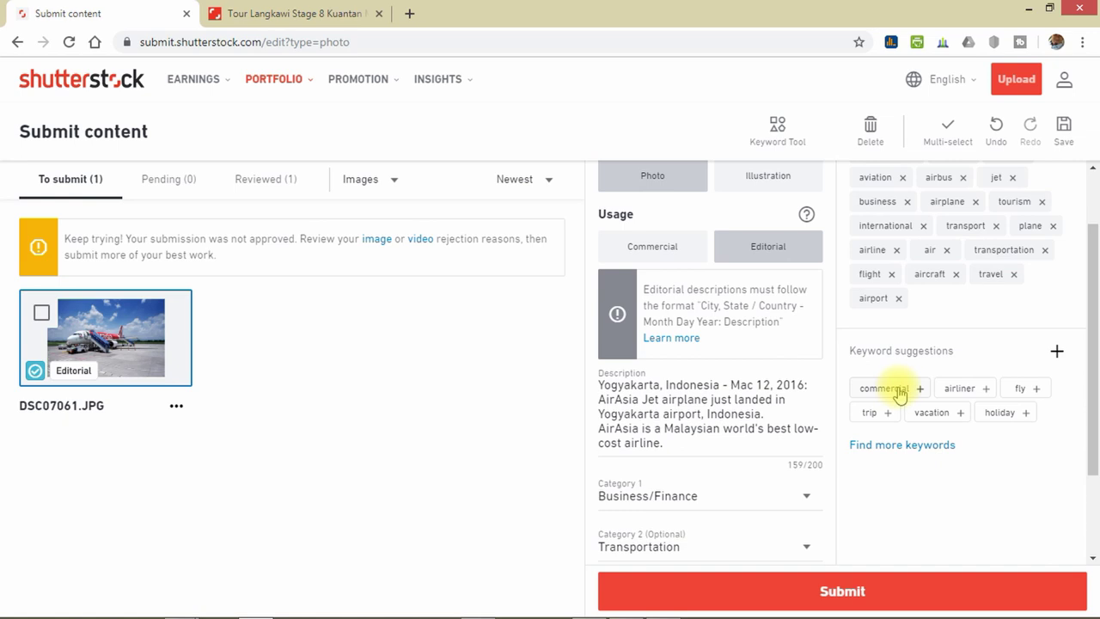
Add the remaining suggested keywords commercial, airliner, fly, trip, vacation and holiday to the photo.
{"action": "left_click", "coordinate": [898, 391]}
{"action": "left_click", "coordinate": [877, 391]}
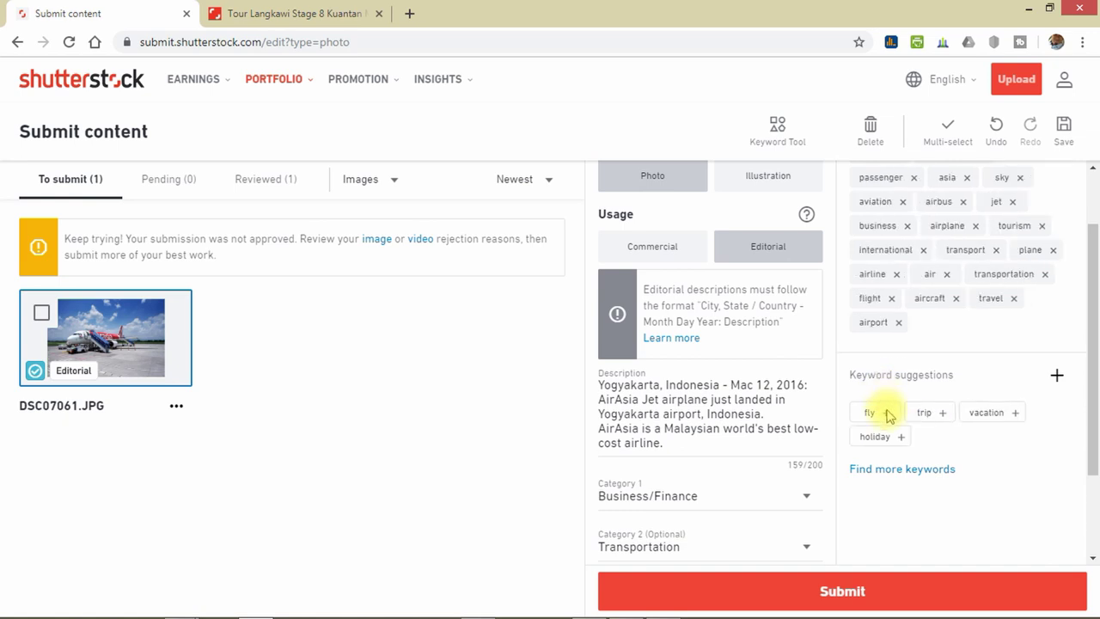
{"action": "left_click", "coordinate": [883, 416]}
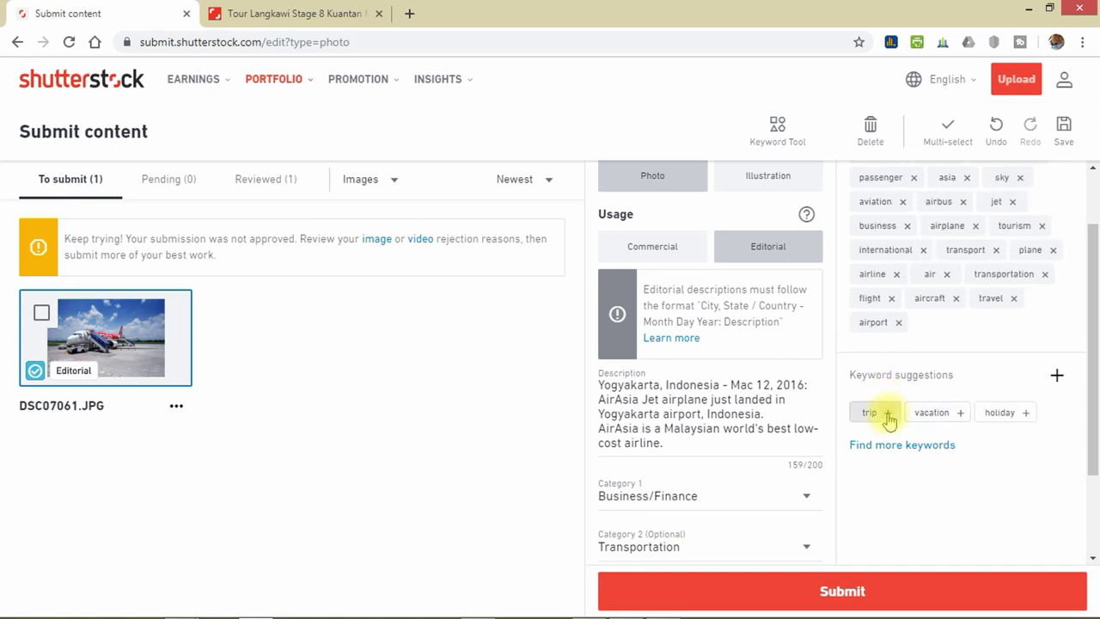
{"action": "left_click", "coordinate": [888, 417]}
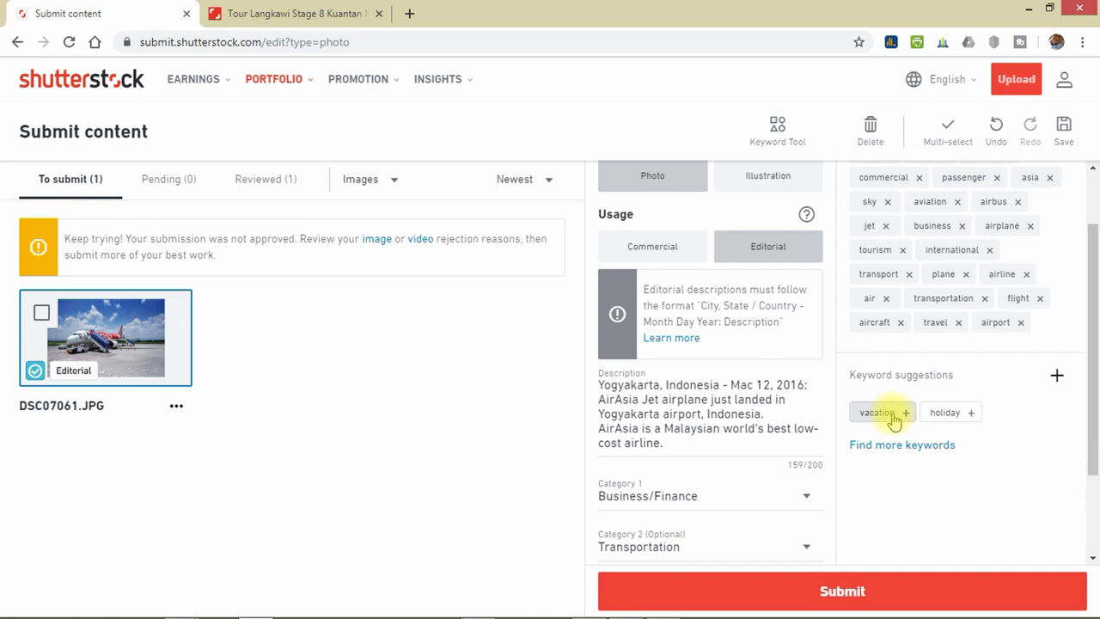
{"action": "left_click", "coordinate": [894, 419]}
{"action": "left_click", "coordinate": [875, 436]}
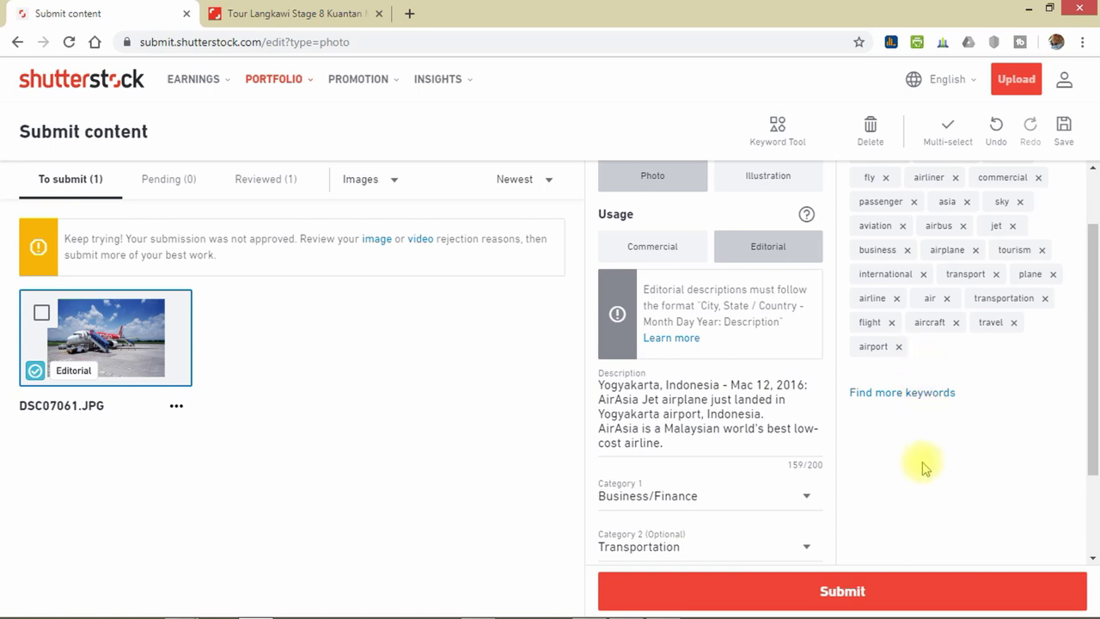
Add the keywords "blue sky" and "blue sky with clouds" to the photo and check the keyword count.
{"action": "scroll", "coordinate": [970, 327], "scroll_direction": "up", "scroll_amount": 2}
{"action": "left_click", "coordinate": [921, 178]}
{"action": "type", "text": "blue sky"}
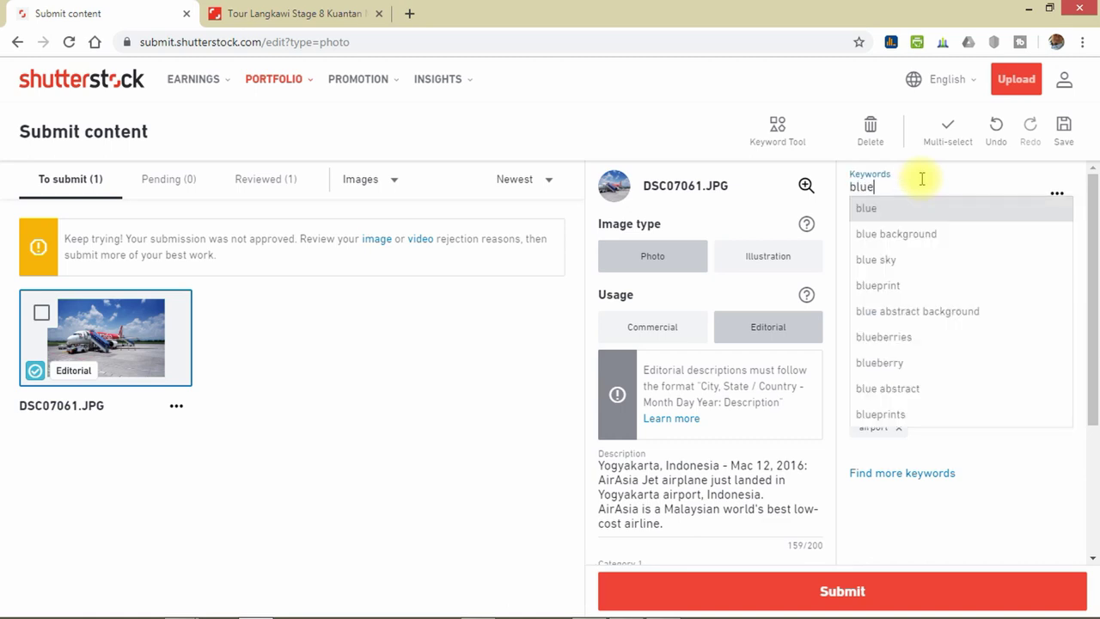
{"action": "key", "text": "Return"}
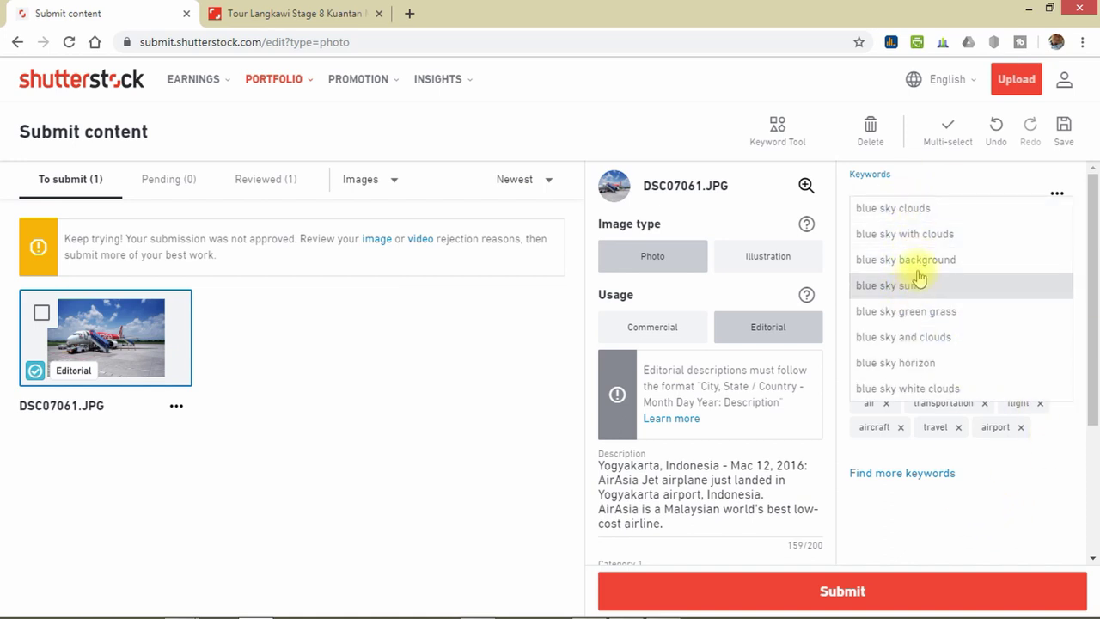
{"action": "left_click", "coordinate": [922, 241]}
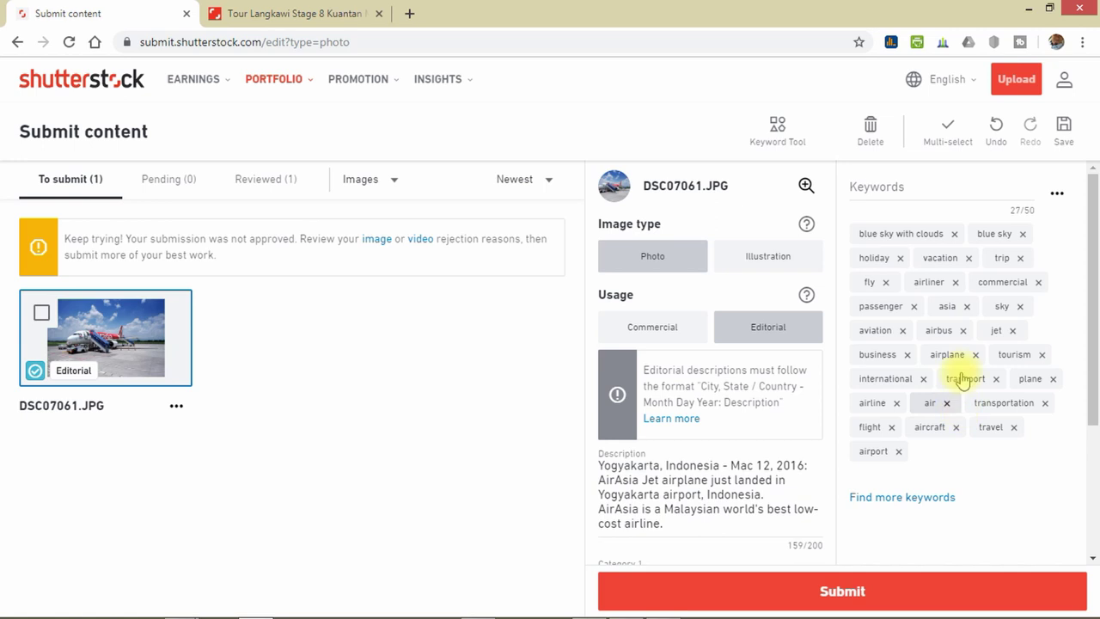
{"action": "triple_click", "coordinate": [1012, 217]}
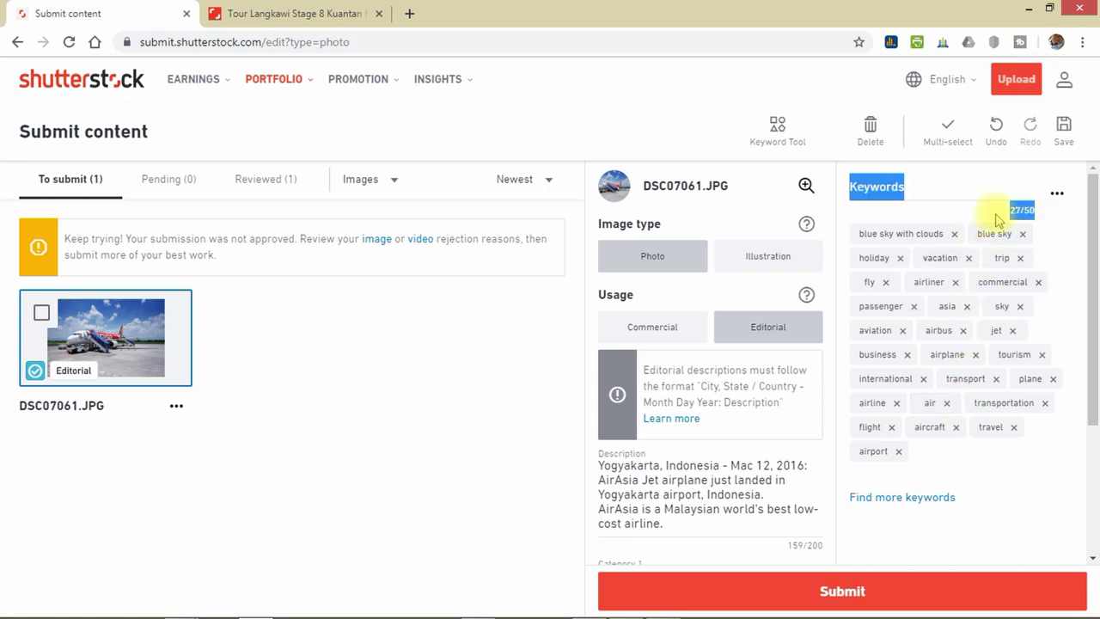
{"action": "left_click", "coordinate": [1012, 214]}
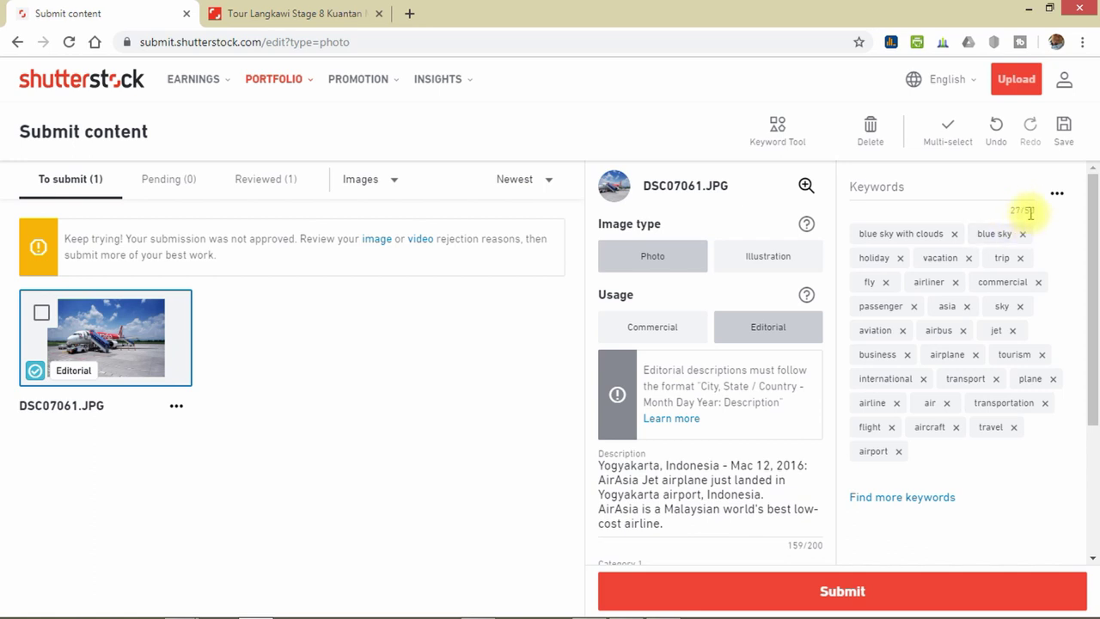
Review the description, categories and keywords of DSC07061.JPG and submit the photo for review.
{"action": "scroll", "coordinate": [825, 444], "scroll_direction": "down", "scroll_amount": 2}
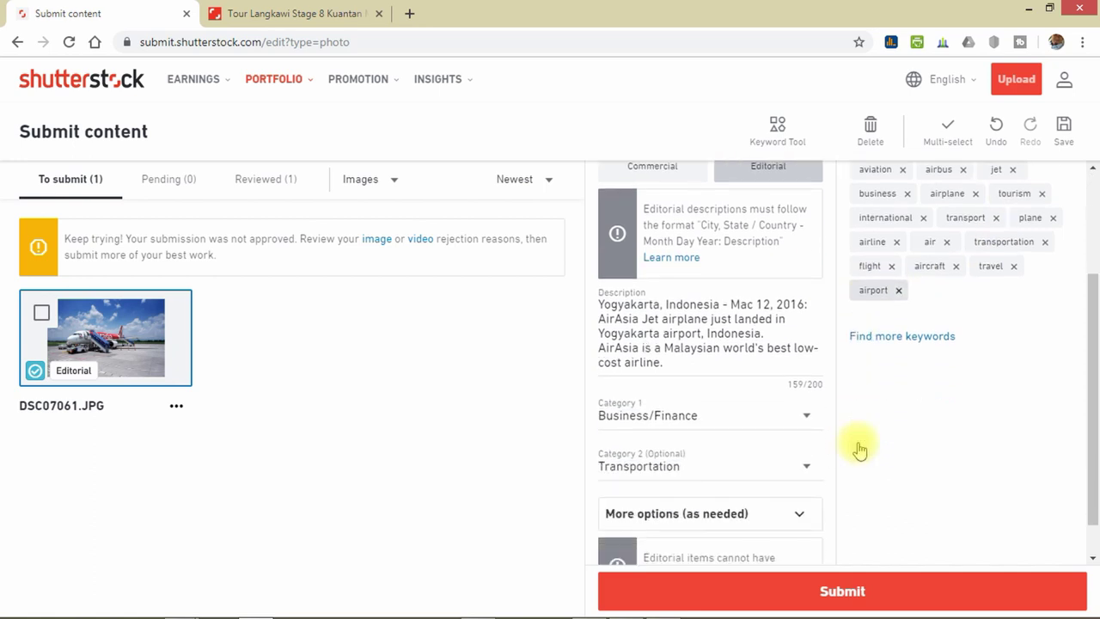
{"action": "scroll", "coordinate": [862, 444], "scroll_direction": "up", "scroll_amount": 3}
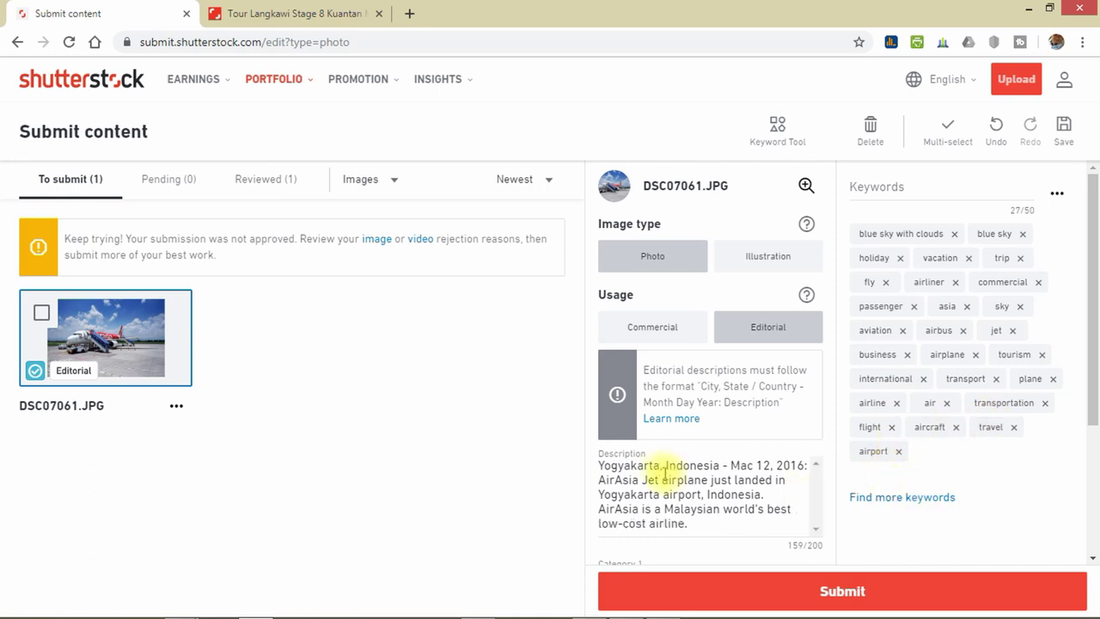
{"action": "scroll", "coordinate": [695, 466], "scroll_direction": "down", "scroll_amount": 1}
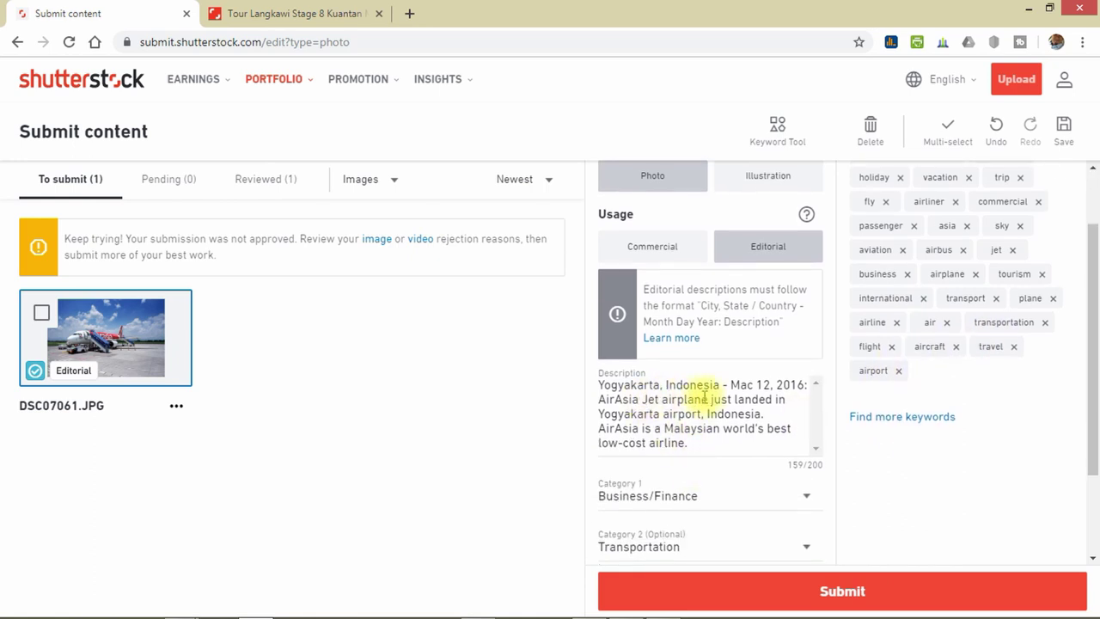
{"action": "left_click", "coordinate": [894, 592]}
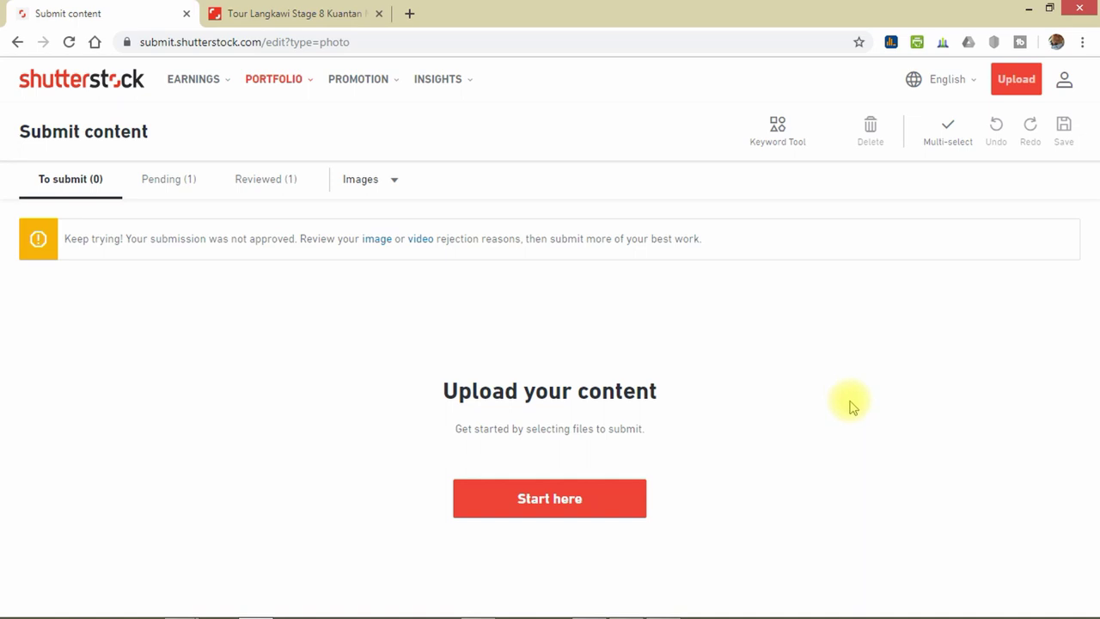
Check the submitted photo among the pending items, look at the reviewed items, and return to the pending ones.
{"action": "left_click", "coordinate": [172, 191]}
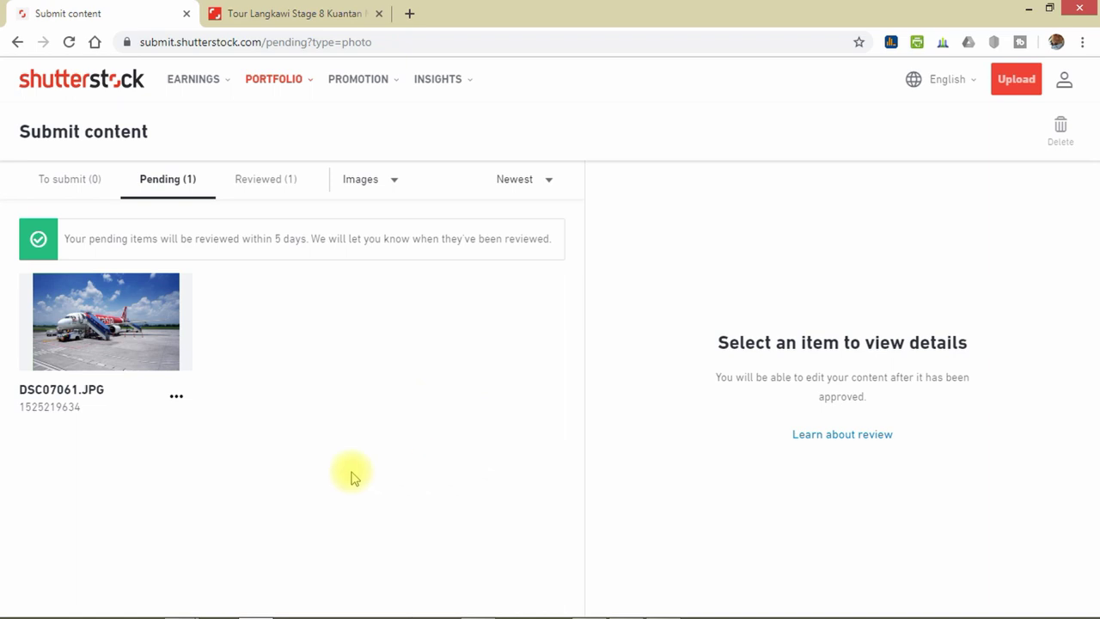
{"action": "left_click", "coordinate": [274, 197]}
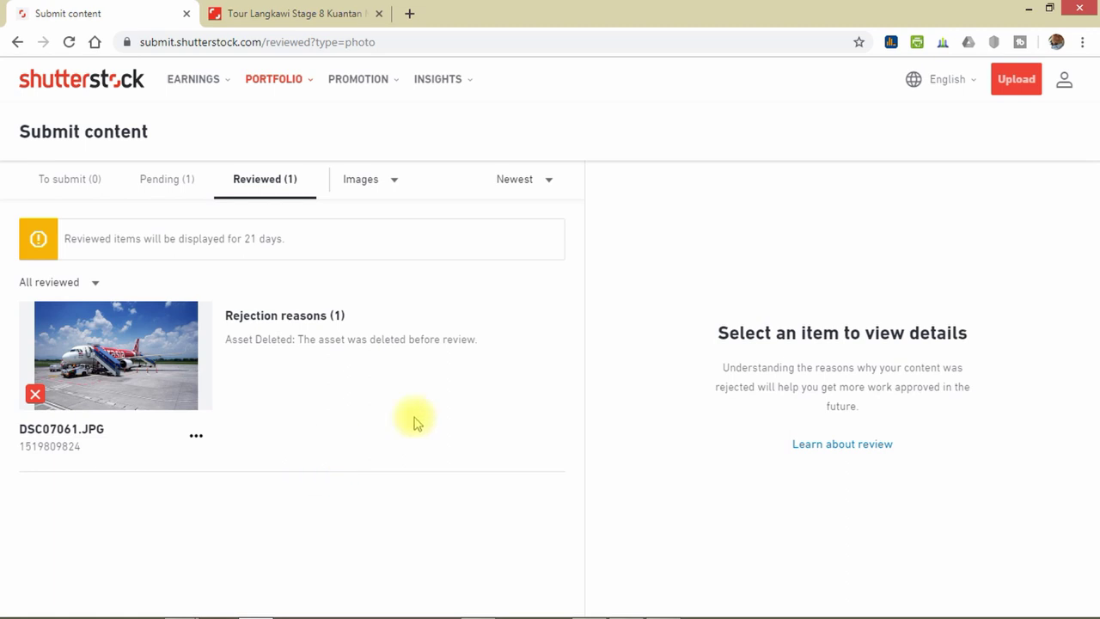
{"action": "left_click", "coordinate": [148, 191]}
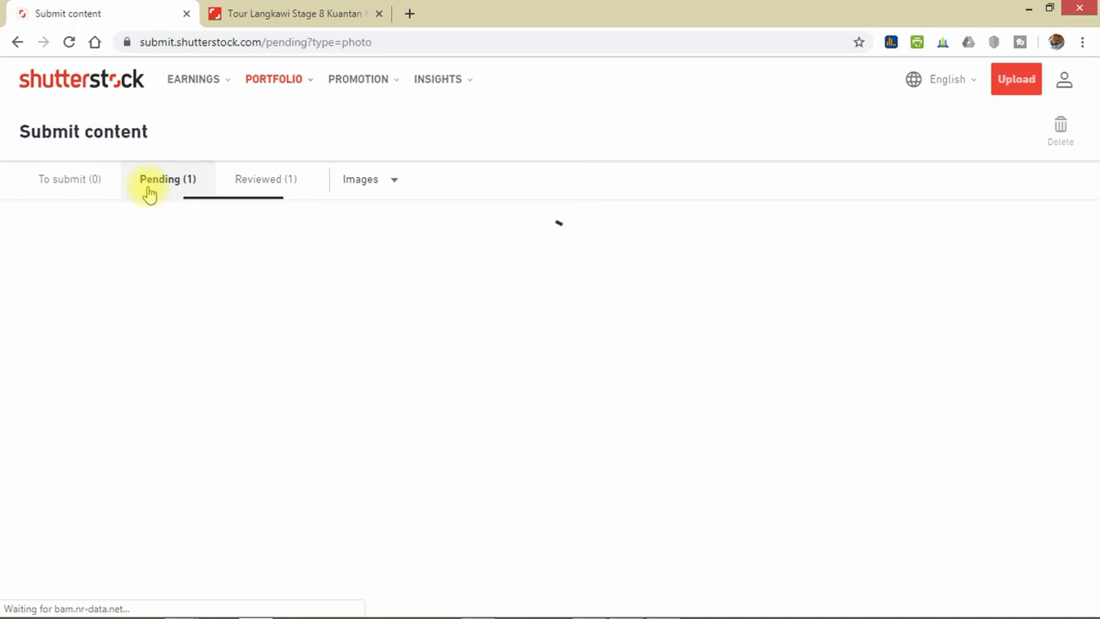